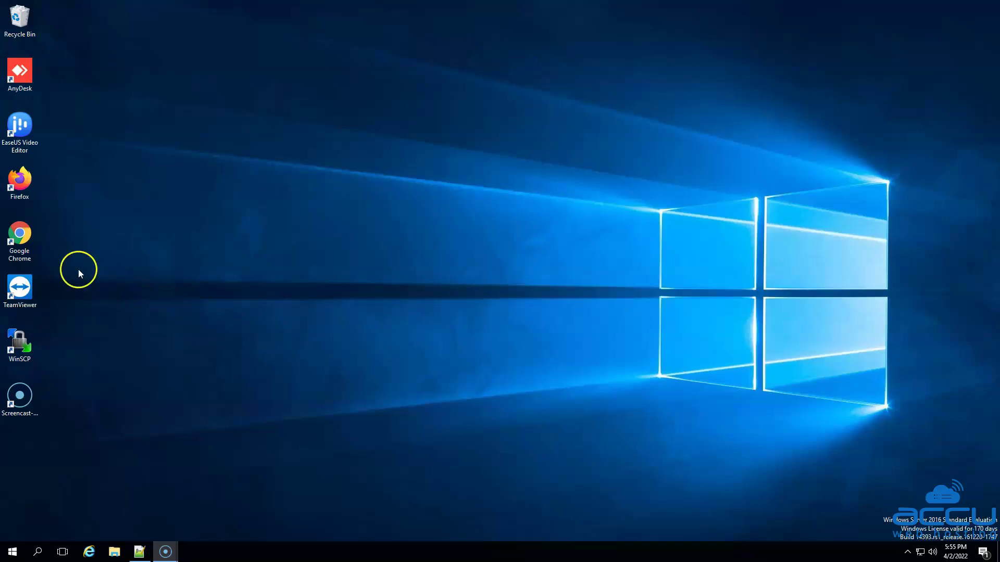
Open Google Chrome from the desktop and select the address shown for replacement
right_click(23, 239)
click(61, 246)
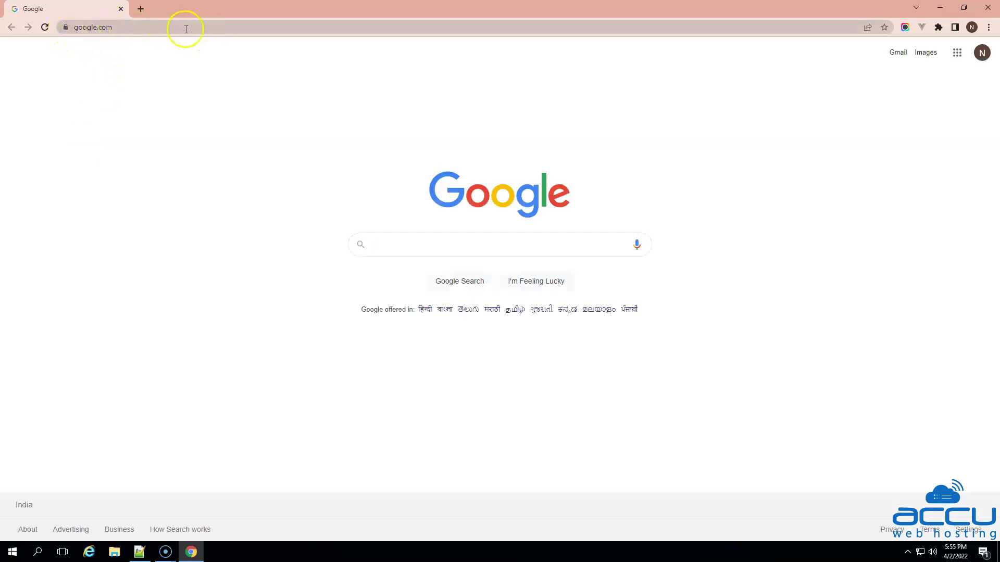
click(154, 26)
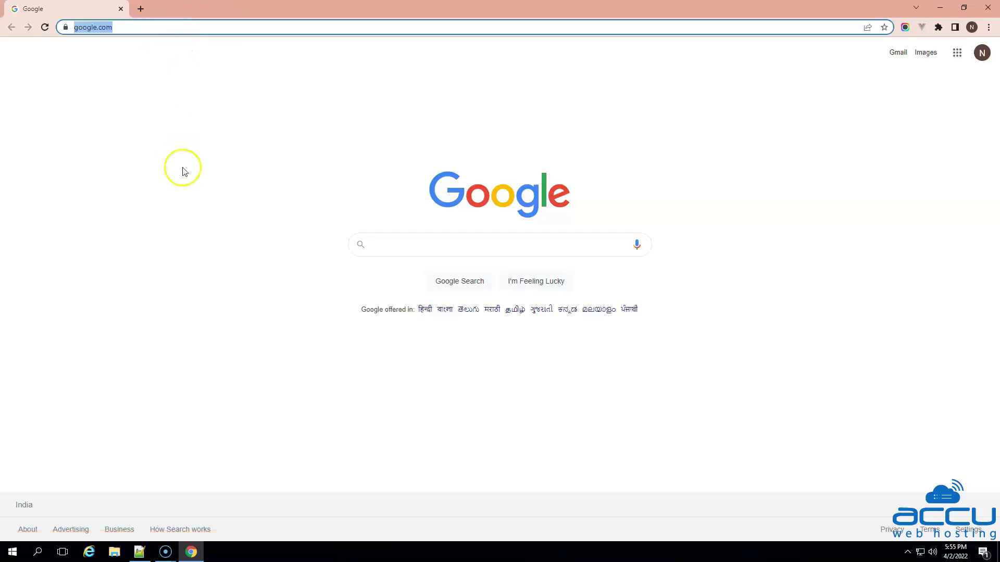
click(139, 551)
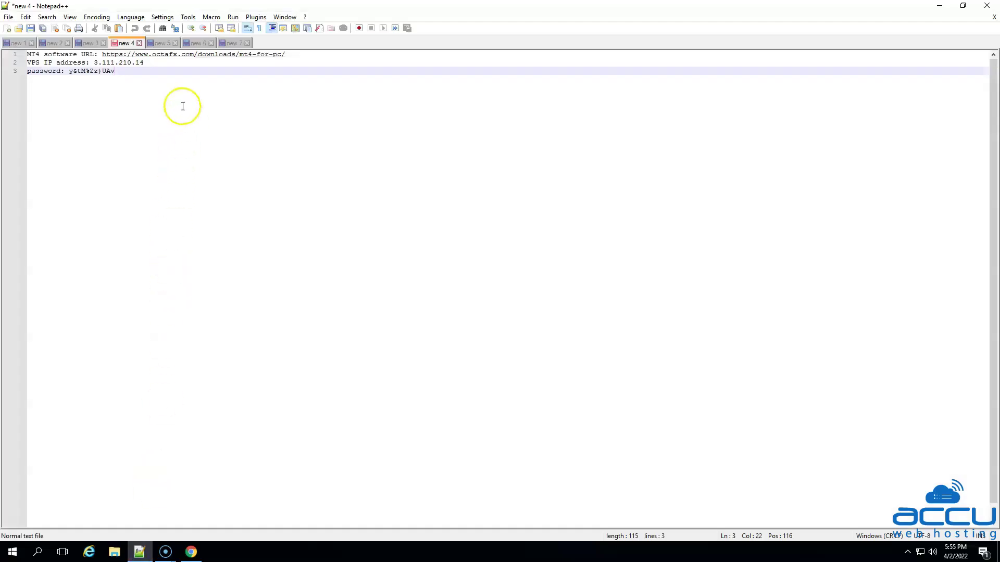
click(97, 53)
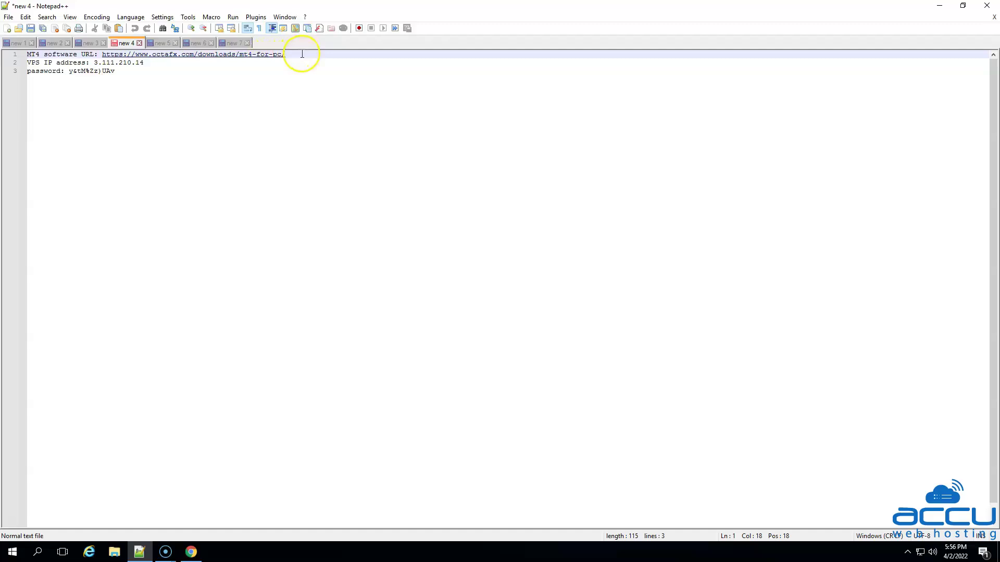
drag(301, 54, 110, 53)
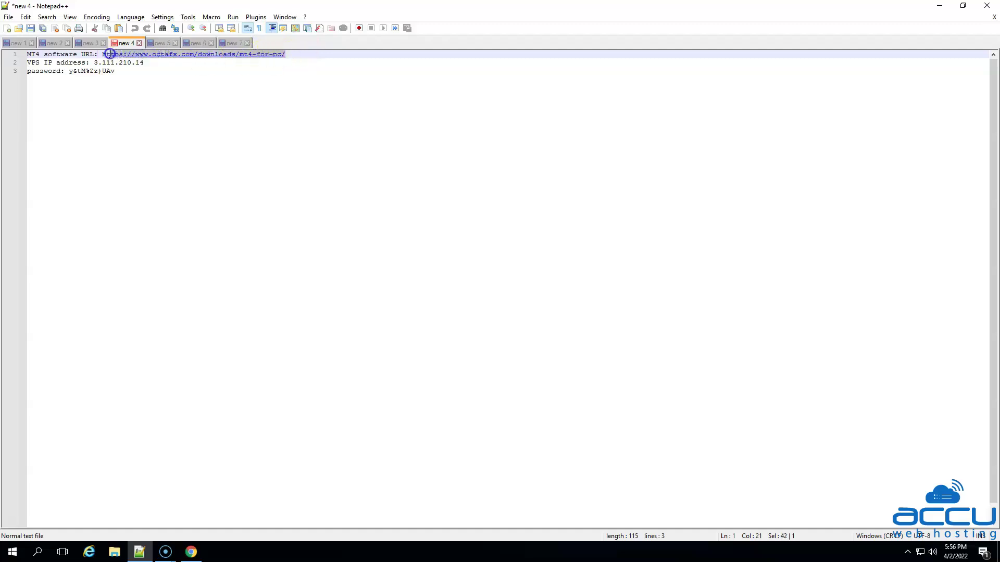
right_click(103, 55)
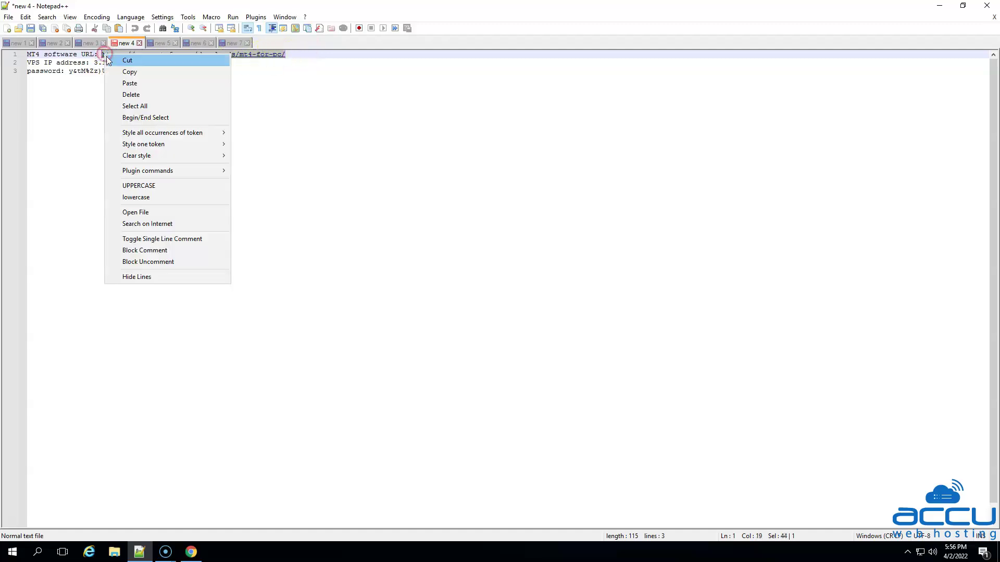
click(127, 74)
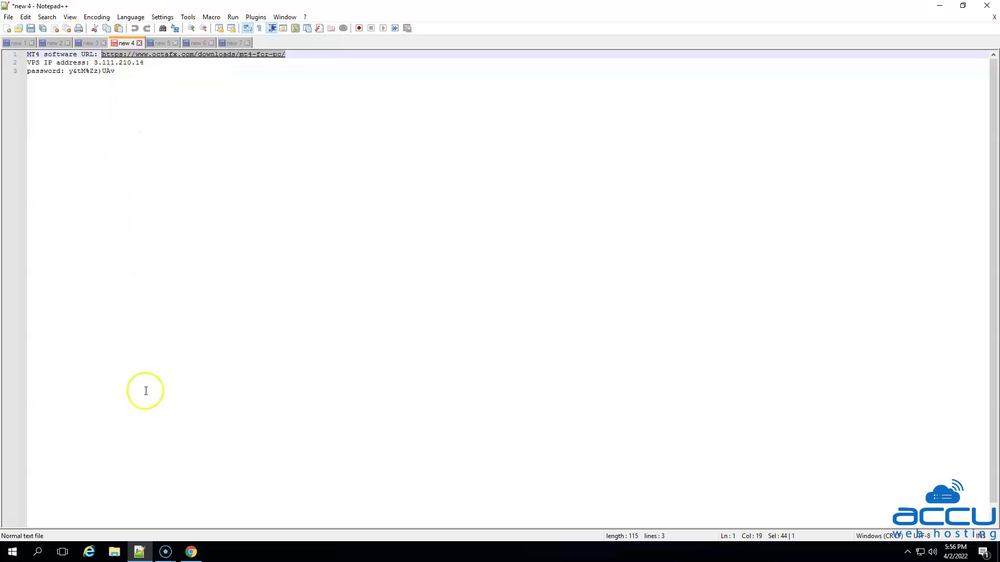
Return to Google Chrome and load the copied OctaFX MT4 download page
click(192, 552)
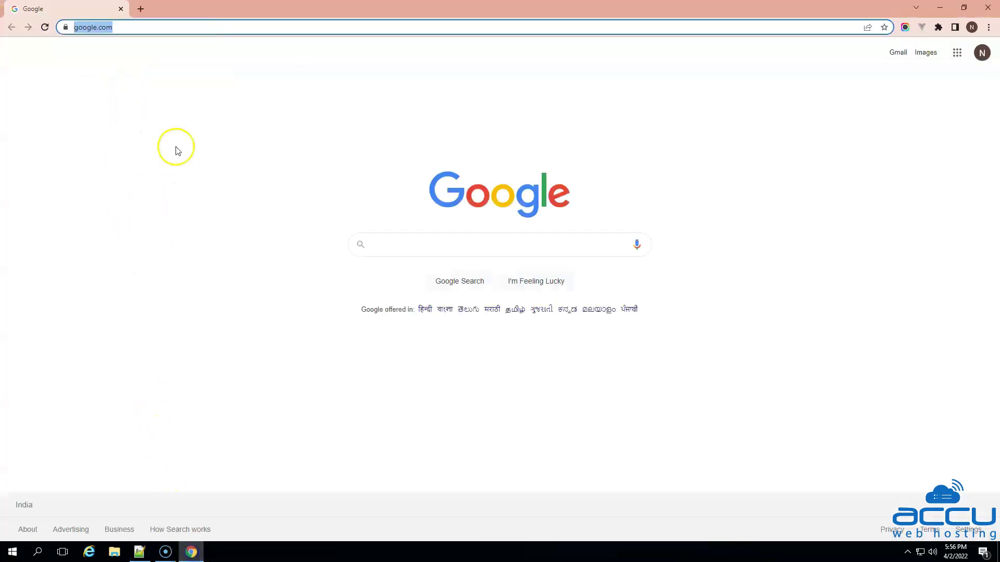
key(ctrl+v)
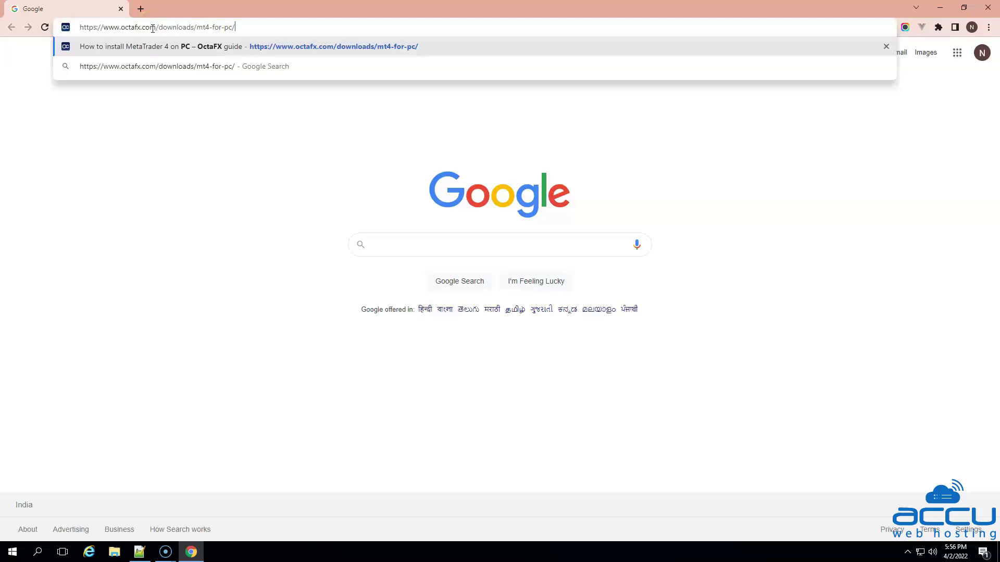
key(Return)
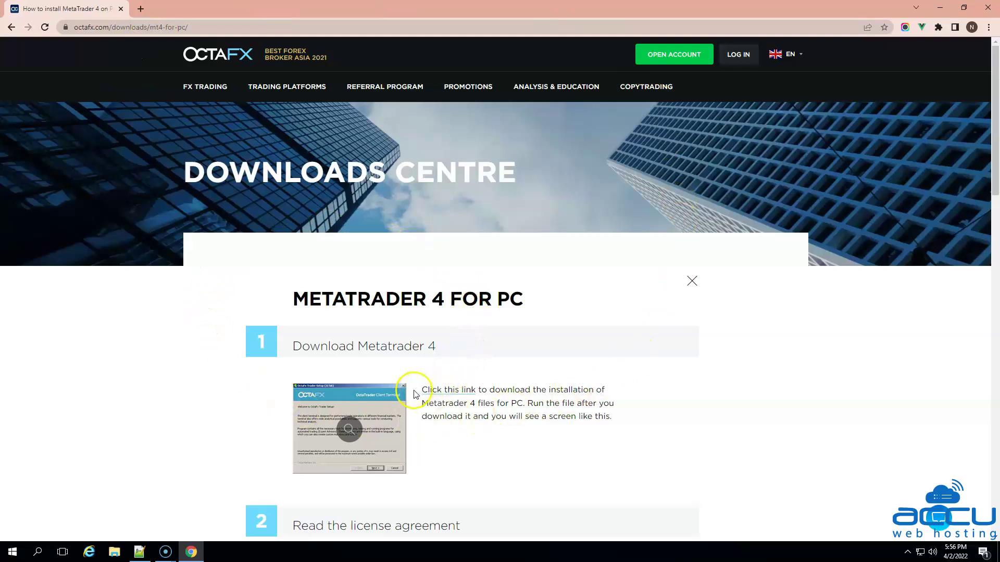
Download the MetaTrader 4 installer octafx4setup.exe and run it, allowing it past the security warning
click(447, 391)
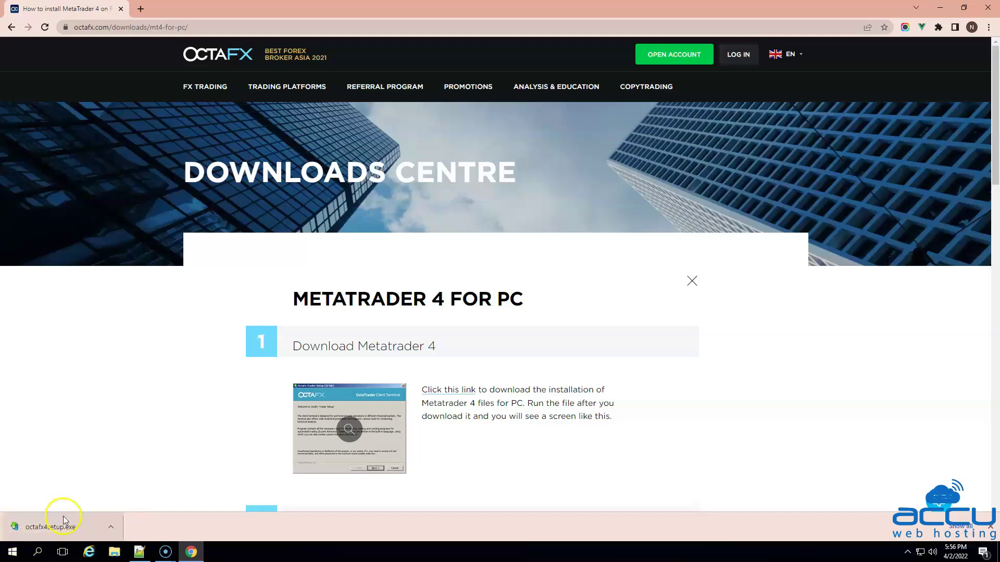
click(71, 528)
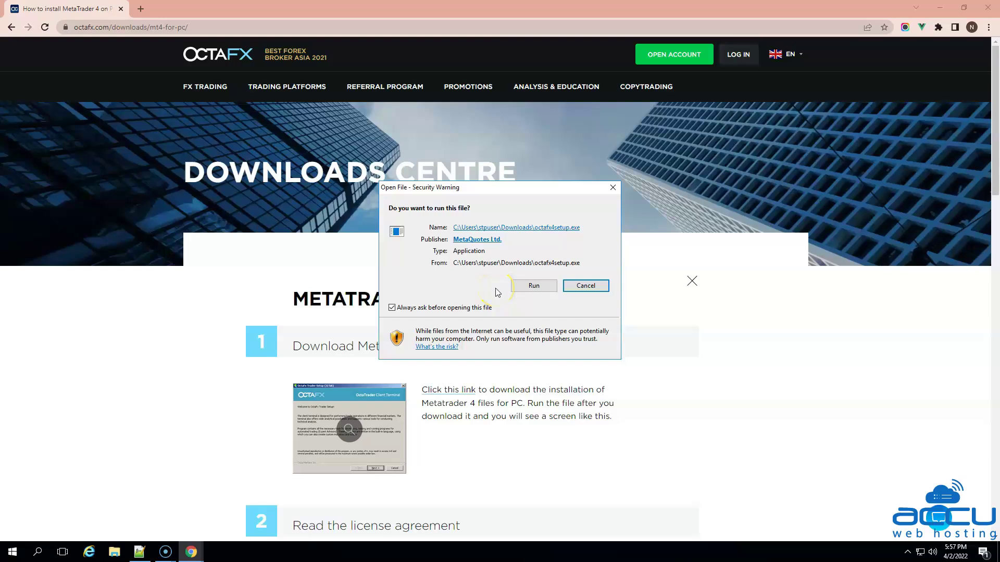
click(535, 286)
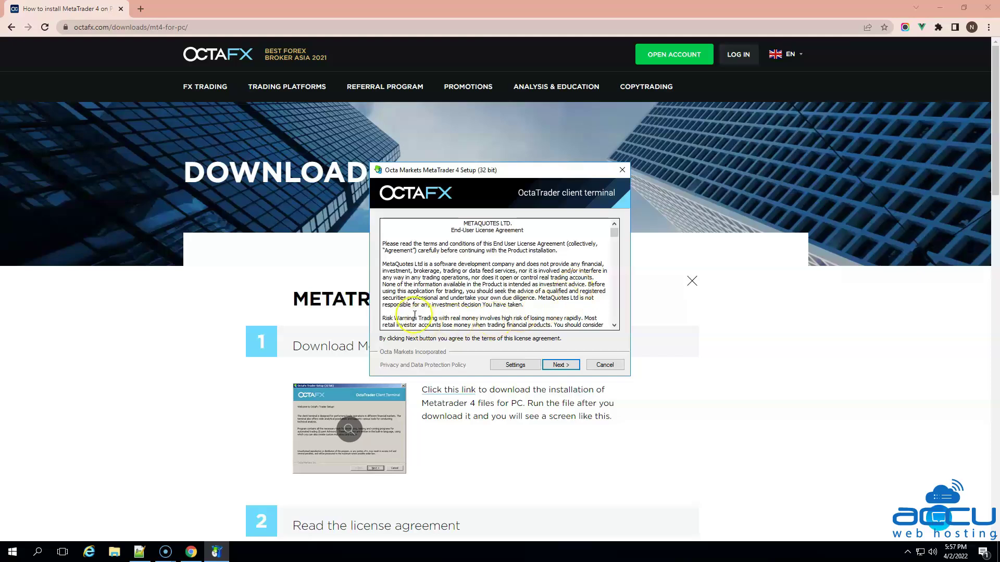
Review and accept the MetaTrader 4 license agreement, install the program and finish the setup
scroll(542, 239, down, 6)
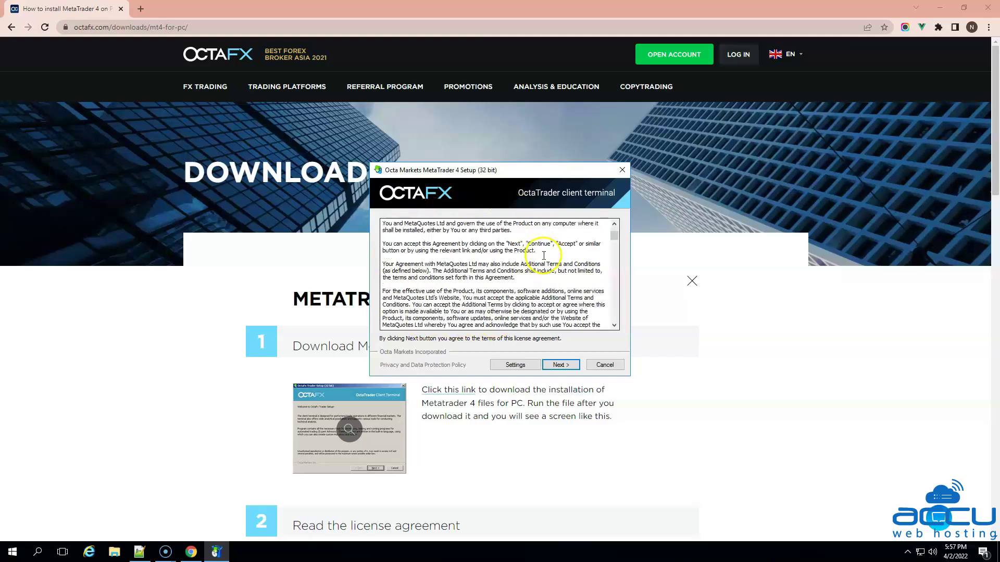
scroll(544, 256, down, 5)
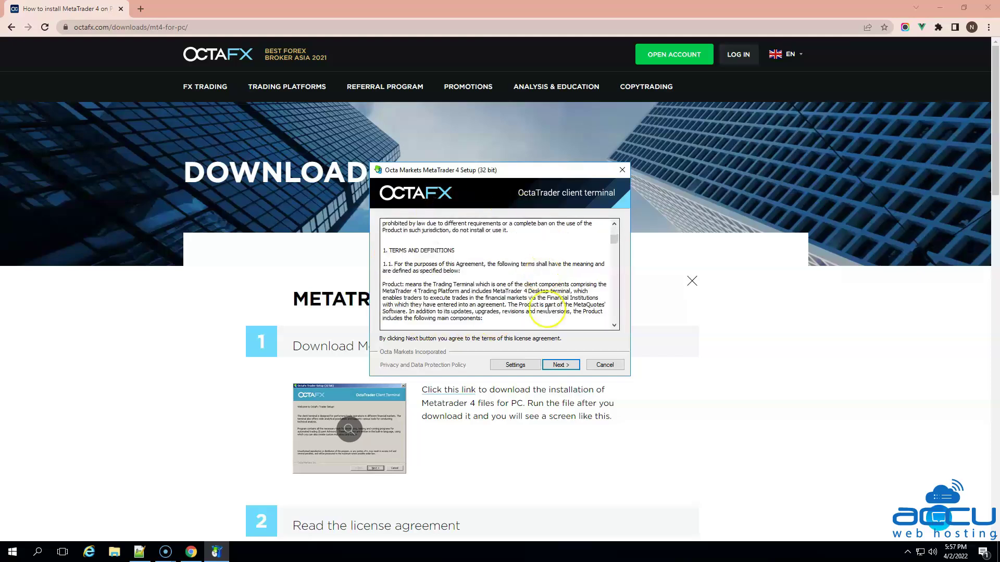
click(561, 366)
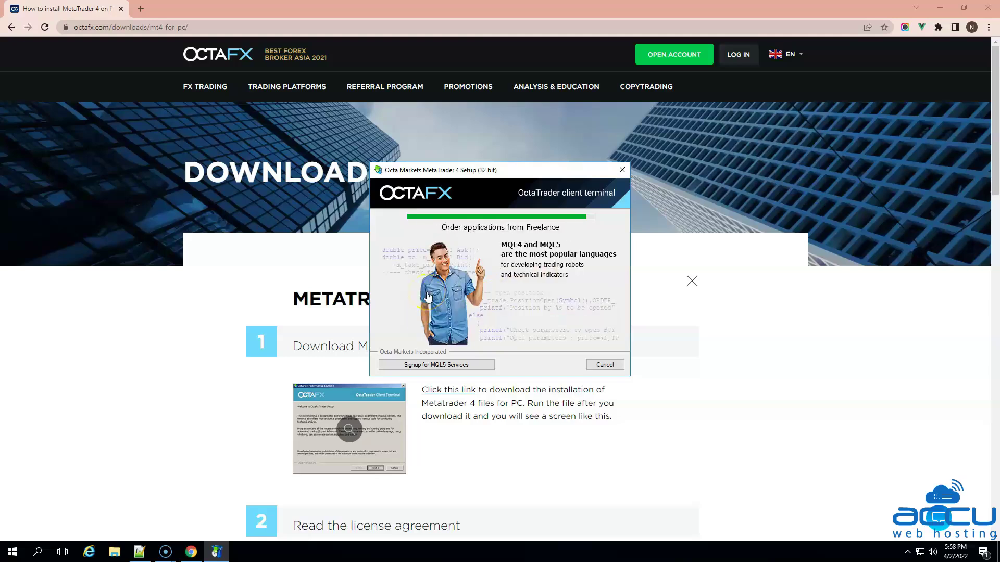
click(604, 364)
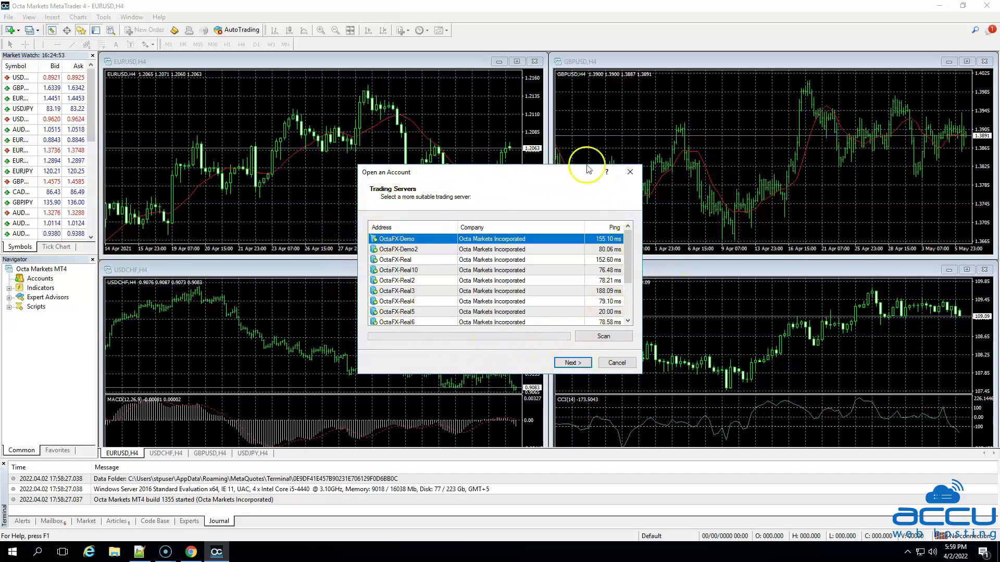
Dismiss the account opening and login dialogs without entering anything, and close MetaTrader 4
click(630, 172)
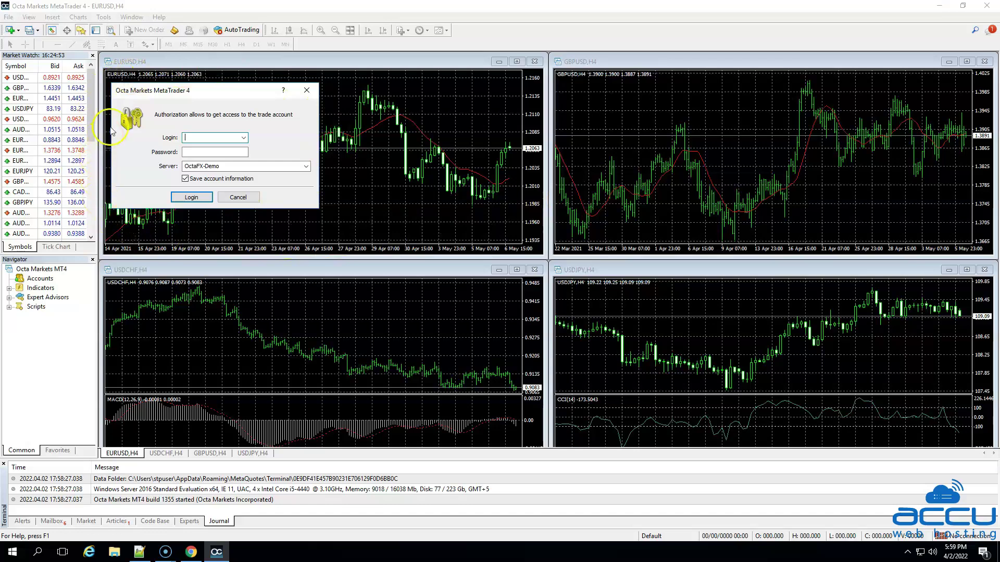
click(306, 93)
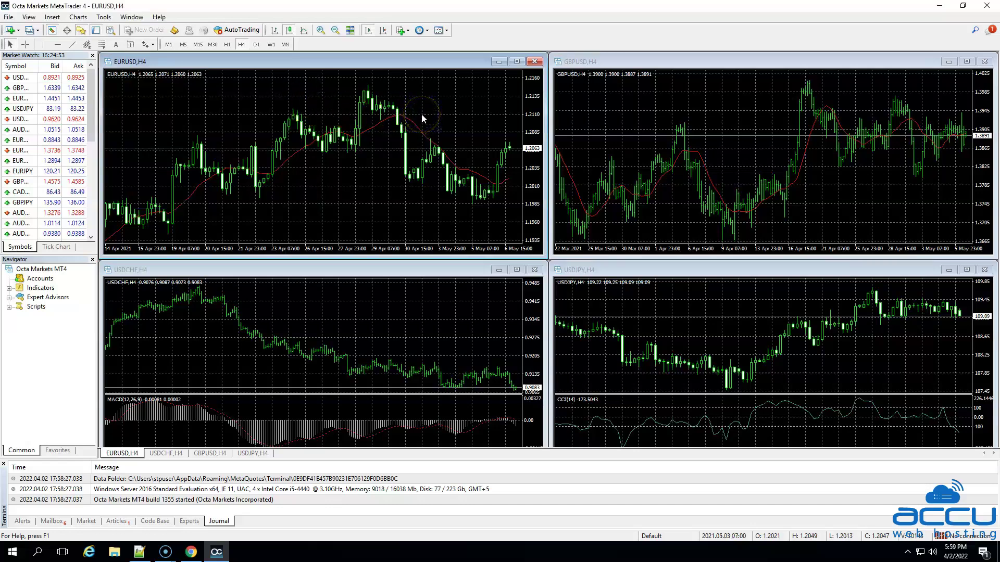
click(986, 7)
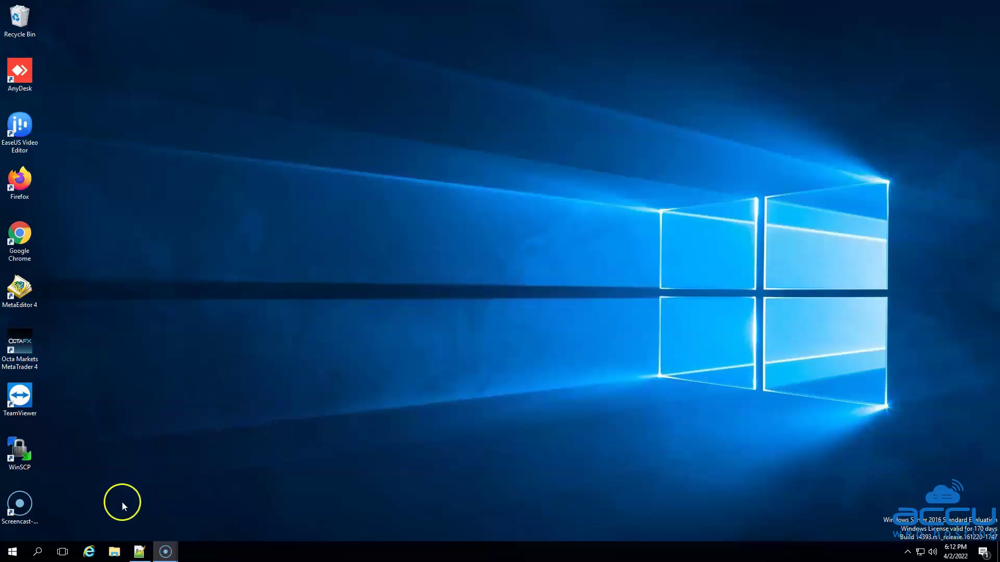
Launch Remote Desktop Connection from the Windows Accessories programs
click(11, 555)
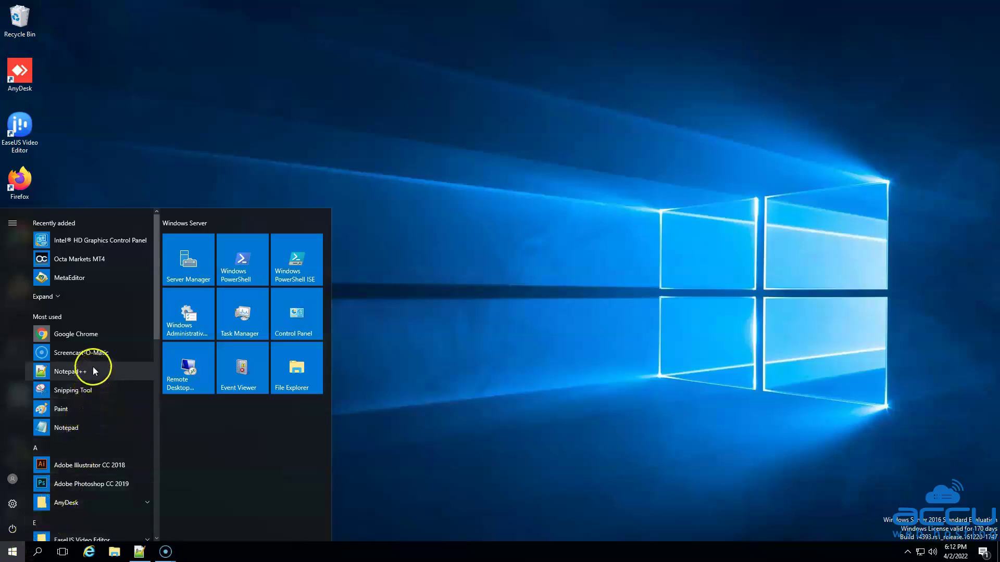
scroll(95, 353, down, 15)
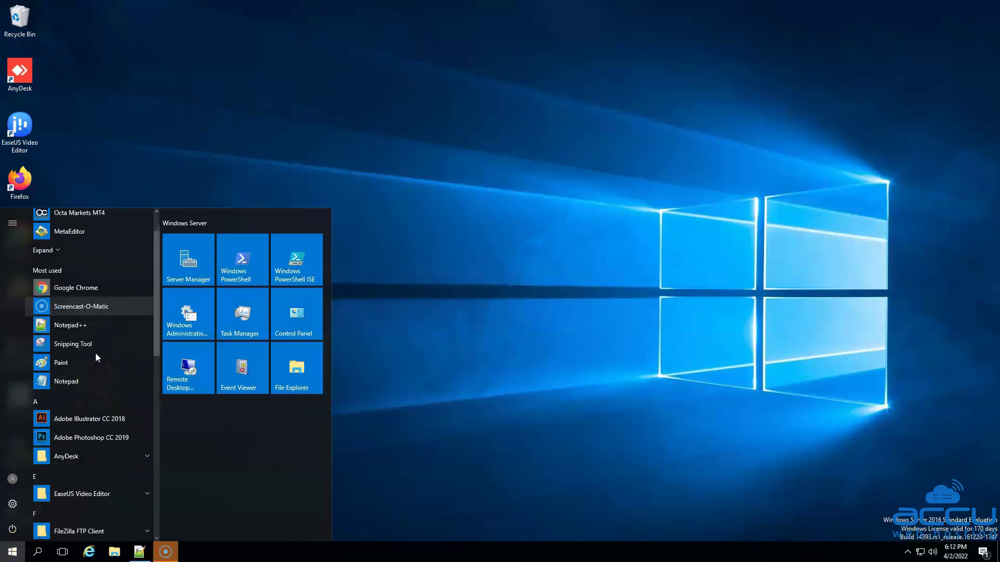
scroll(96, 360, down, 2)
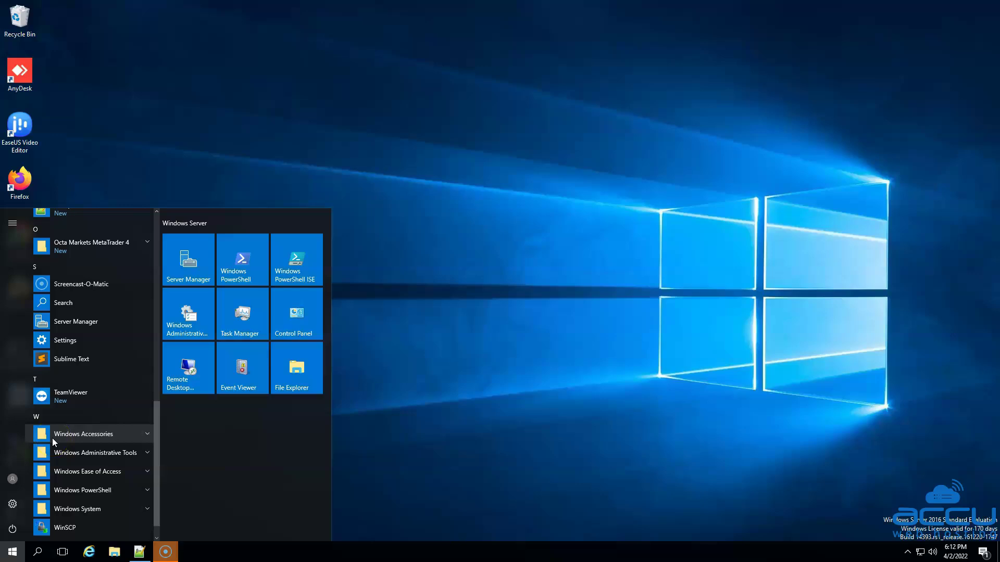
click(144, 437)
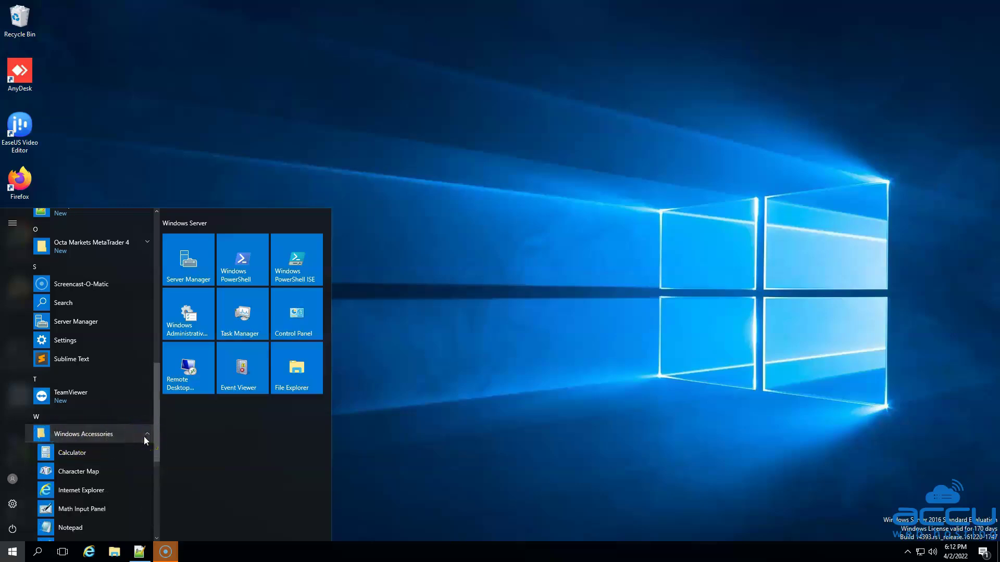
scroll(144, 436, down, 3)
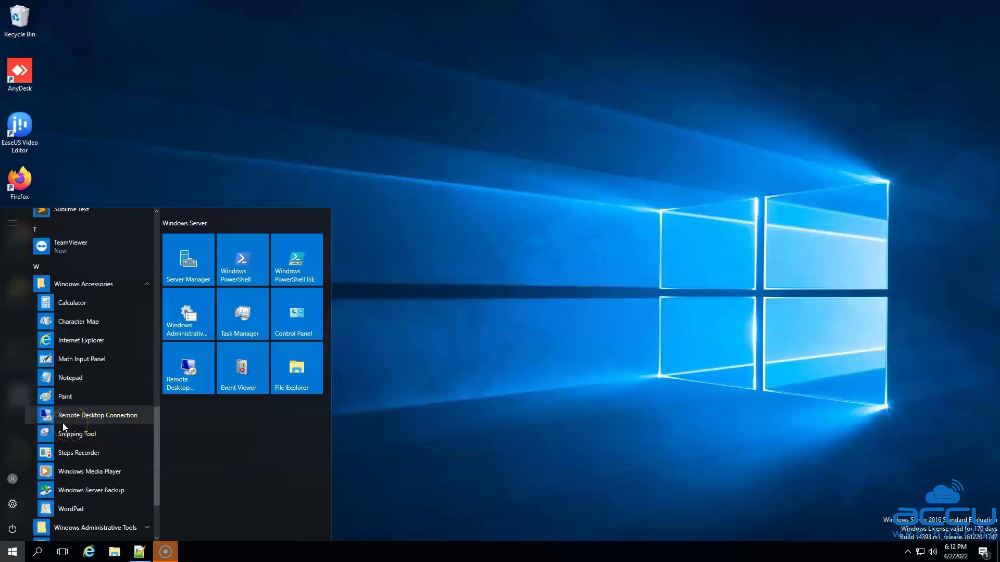
click(104, 415)
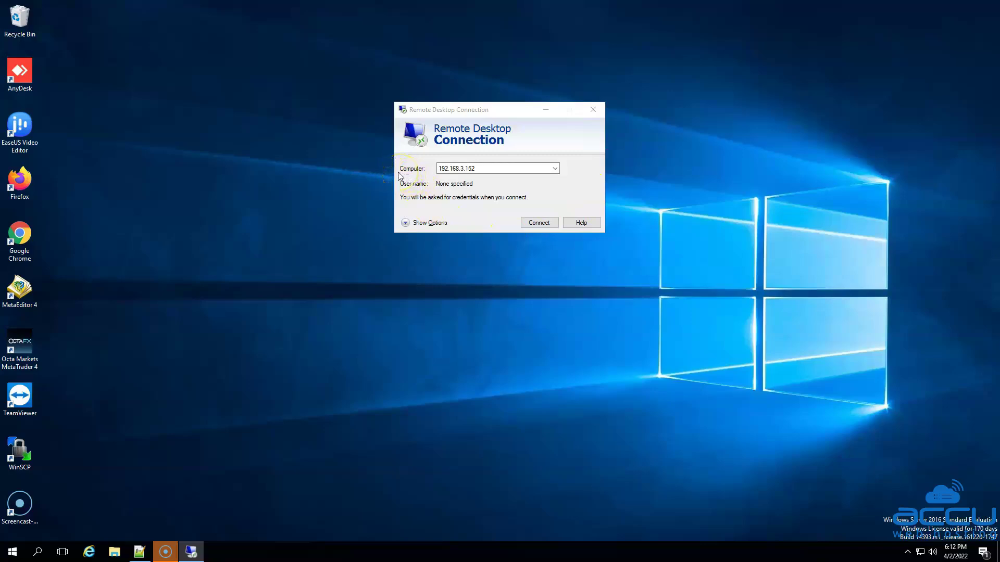
Replace the remote computer address with the VPS IP address copied from the Notepad++ notes
double_click(439, 169)
click(481, 168)
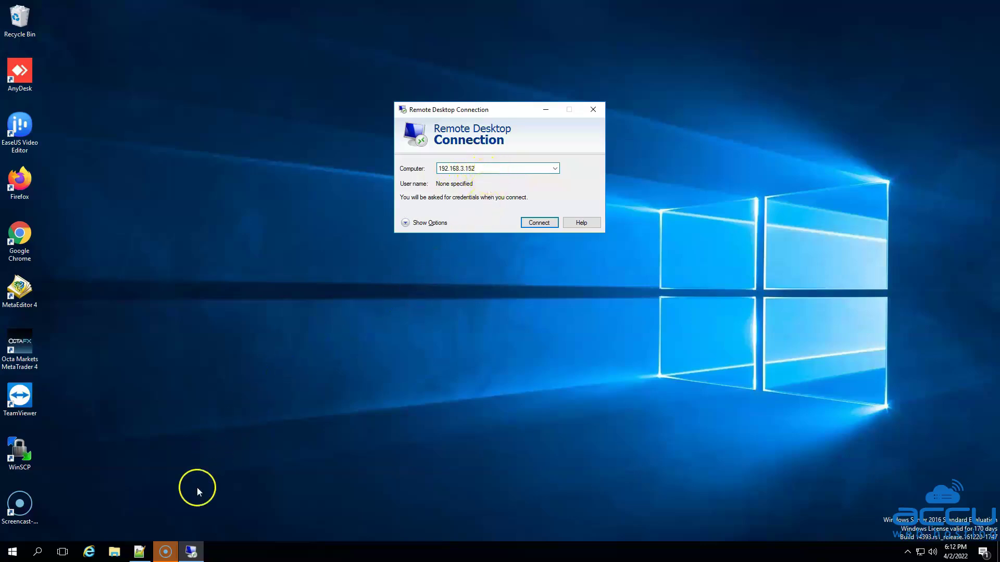
click(139, 551)
click(134, 111)
click(91, 63)
drag(96, 63, 152, 63)
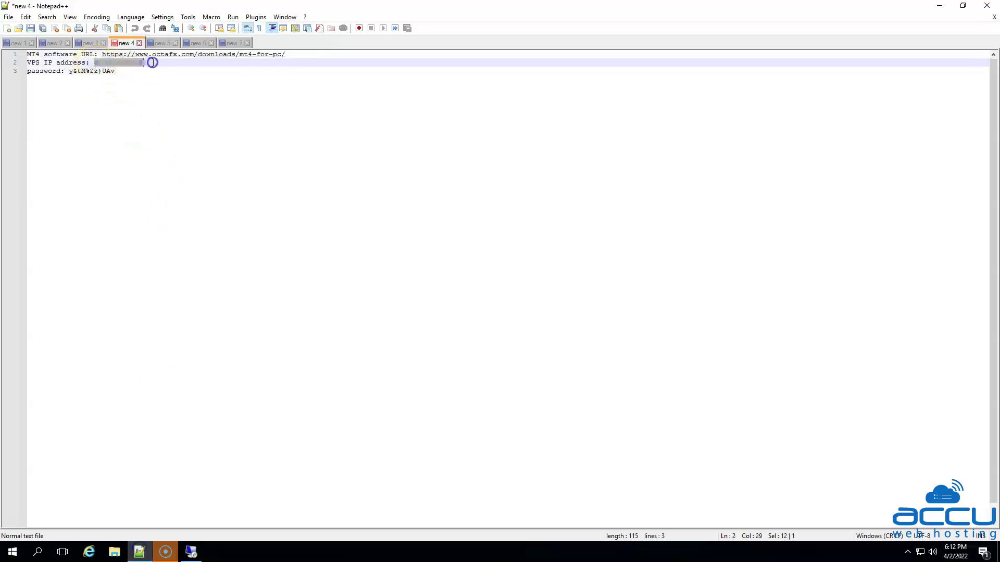
click(140, 553)
key(ctrl+v)
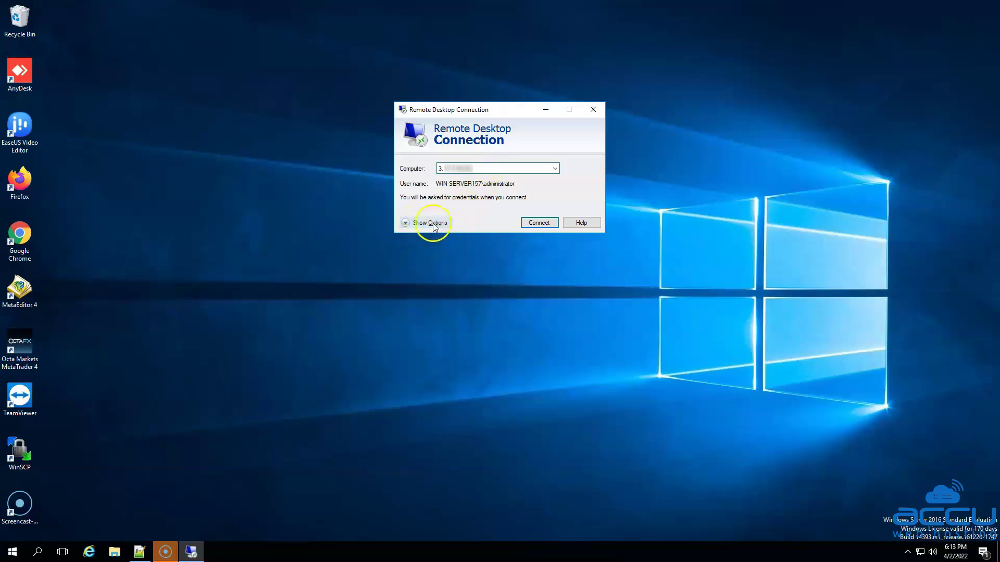
Share the Local Disk (C:) drive with the remote session in the connection's local resources
click(406, 225)
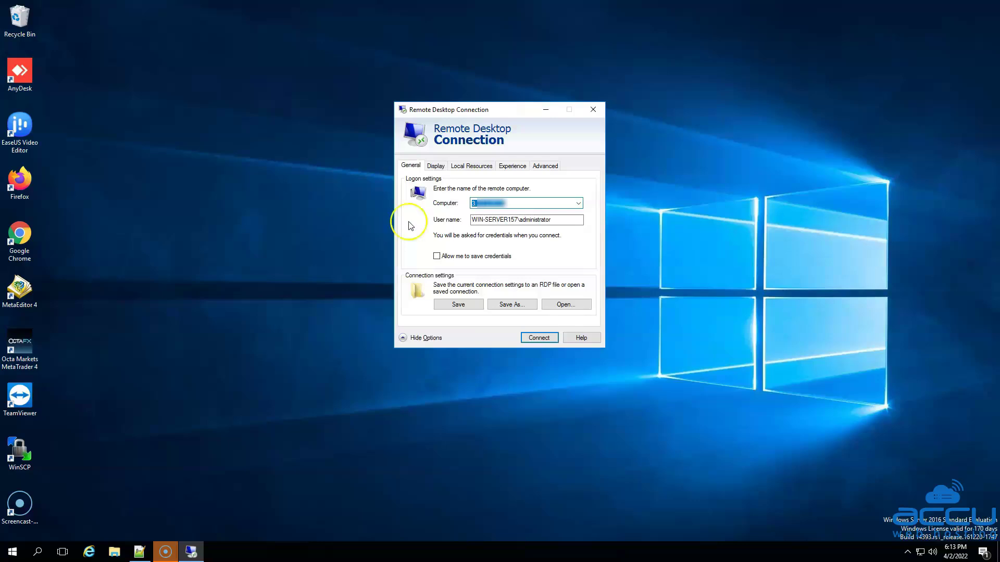
click(470, 168)
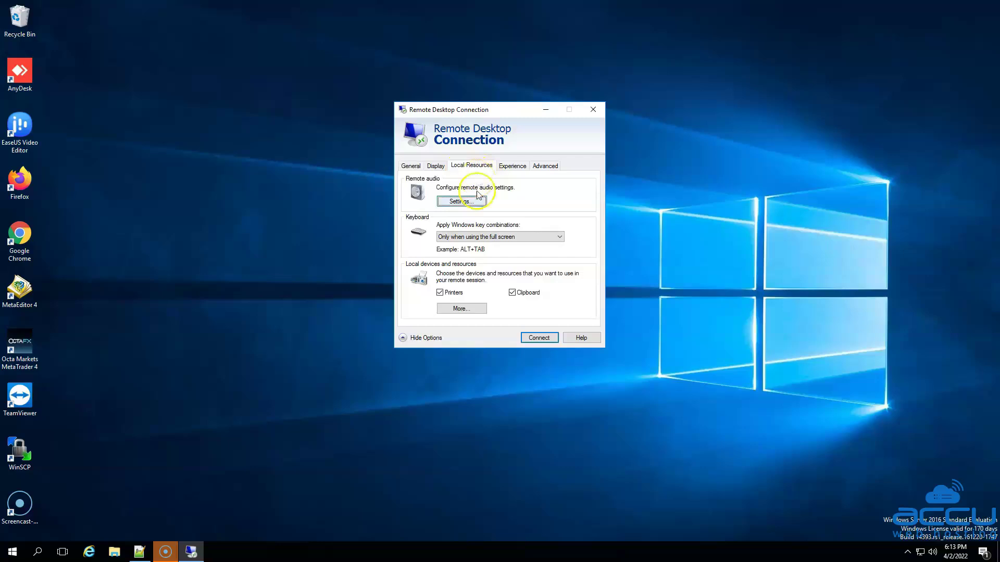
click(461, 310)
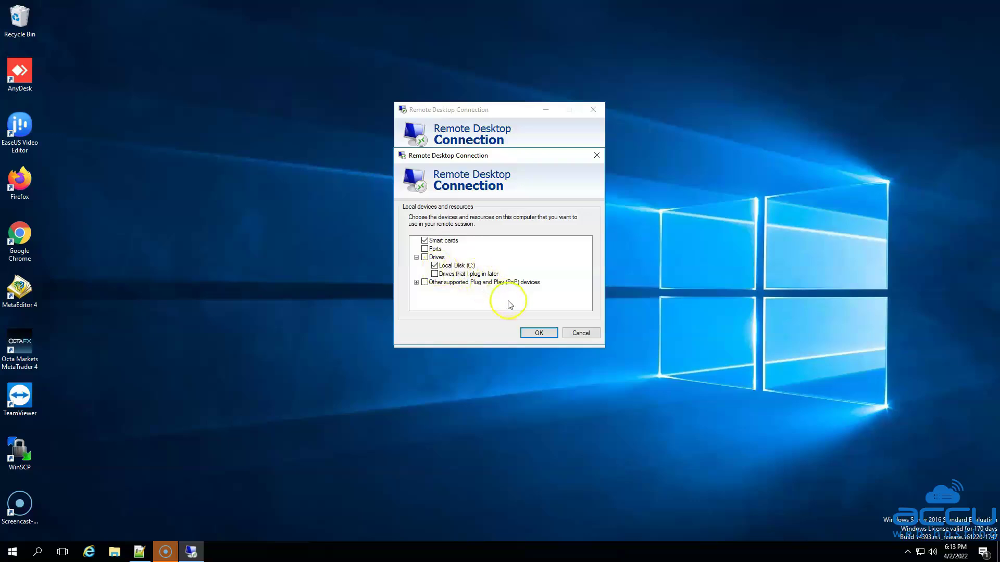
click(539, 333)
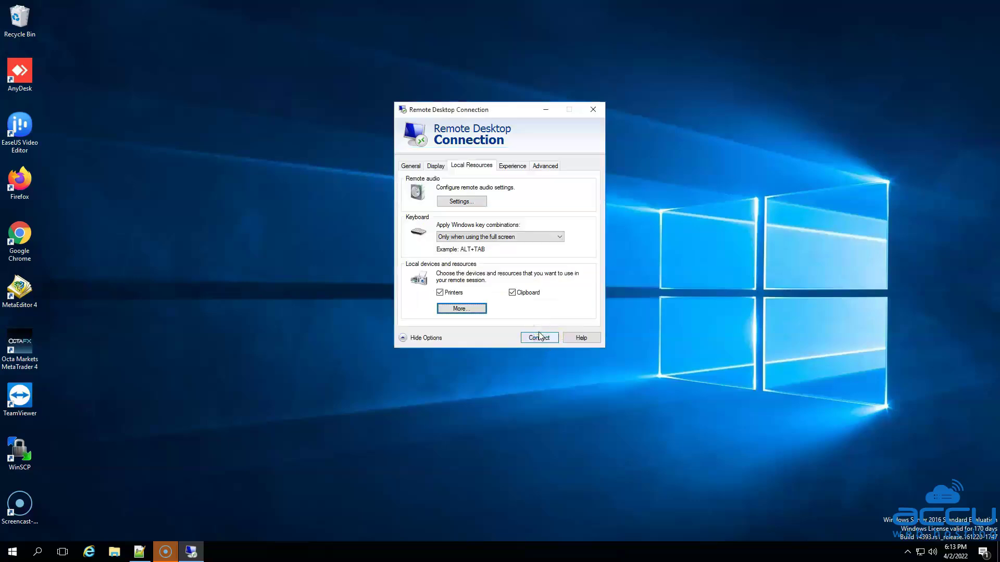
Set the user name in the remote connection's logon settings to administrator
click(411, 166)
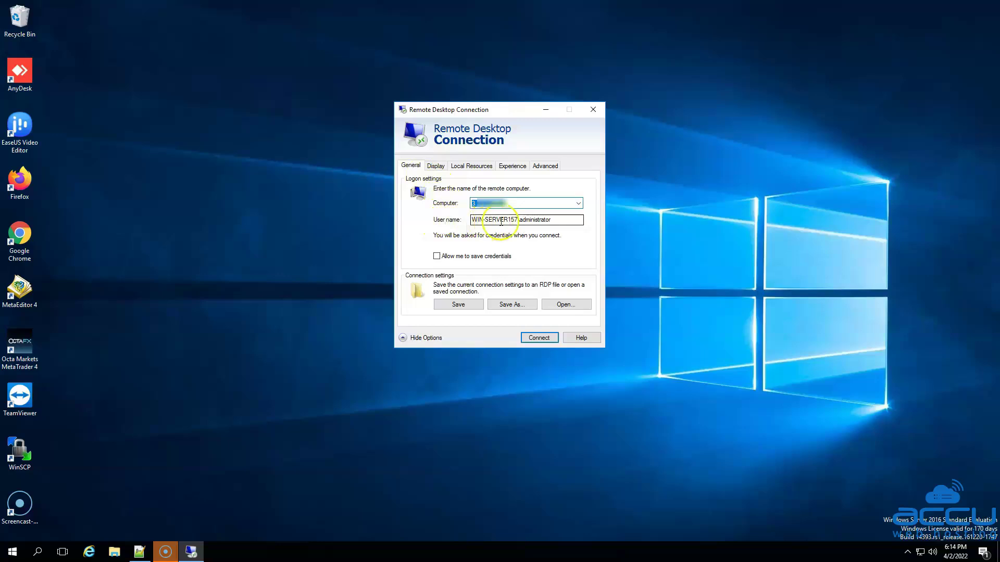
click(550, 220)
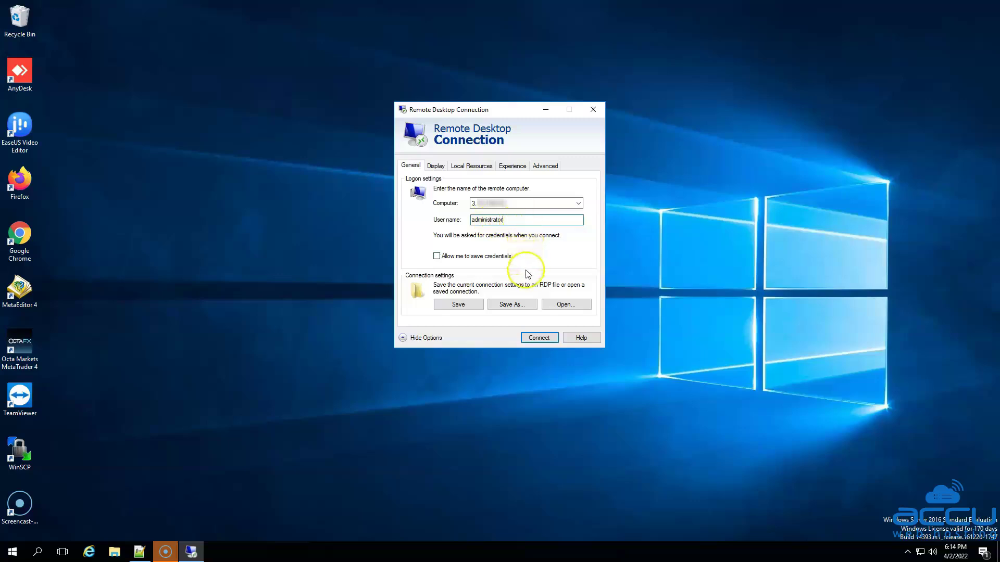
Start the remote connection and trust the remote computer, choosing not to be asked again for connections to it
click(542, 338)
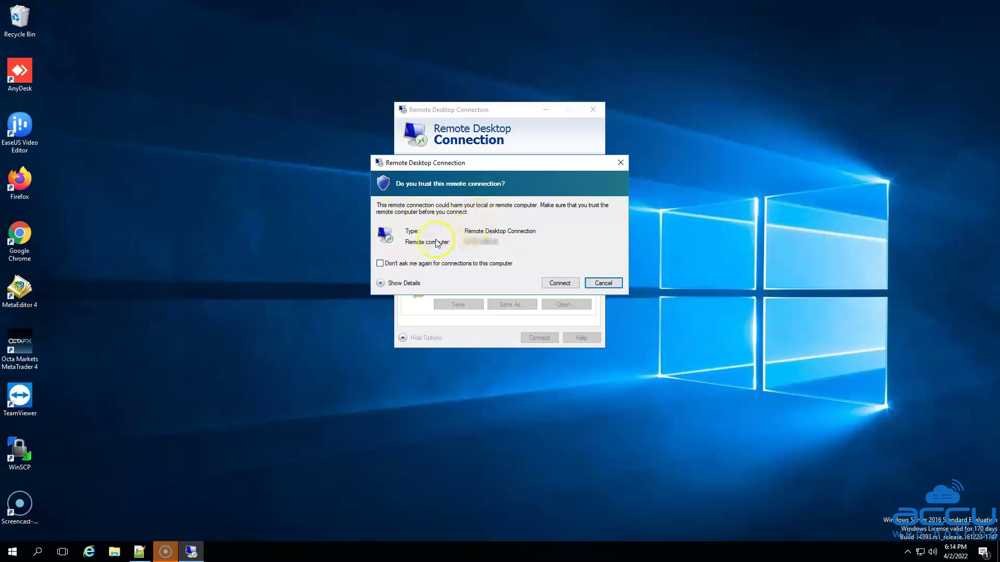
click(383, 265)
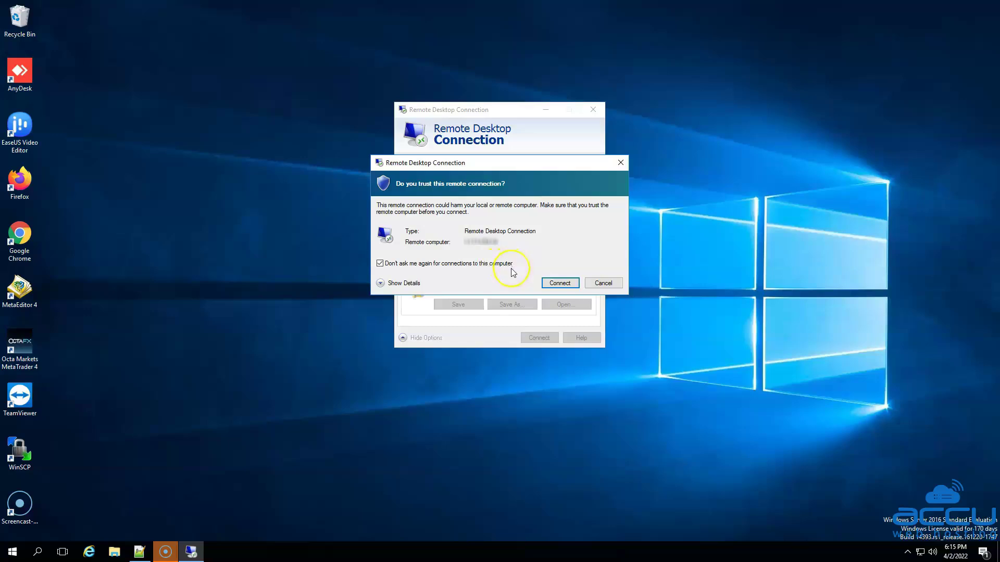
click(557, 286)
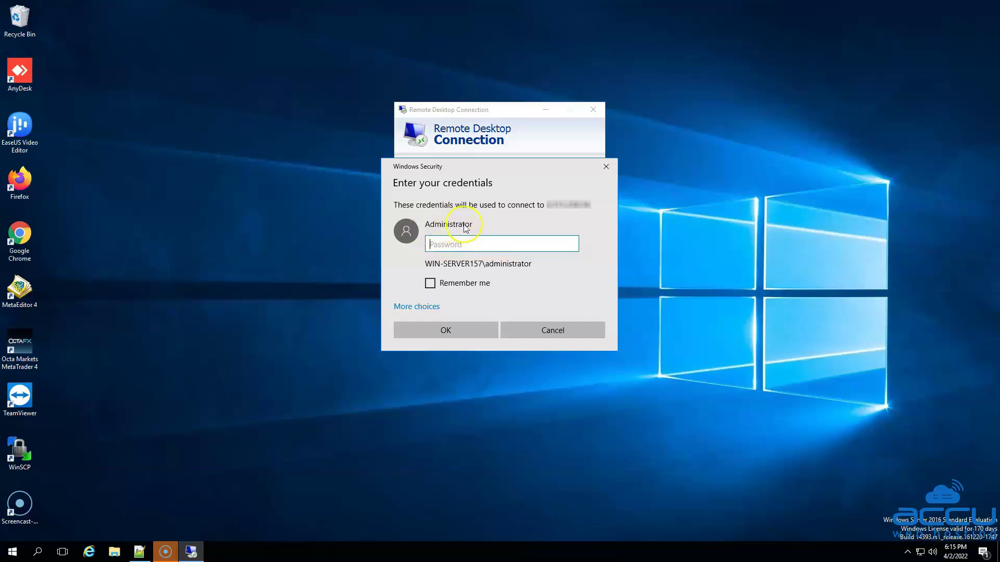
Switch to Notepad++ and copy the VPS password from the notes
click(138, 549)
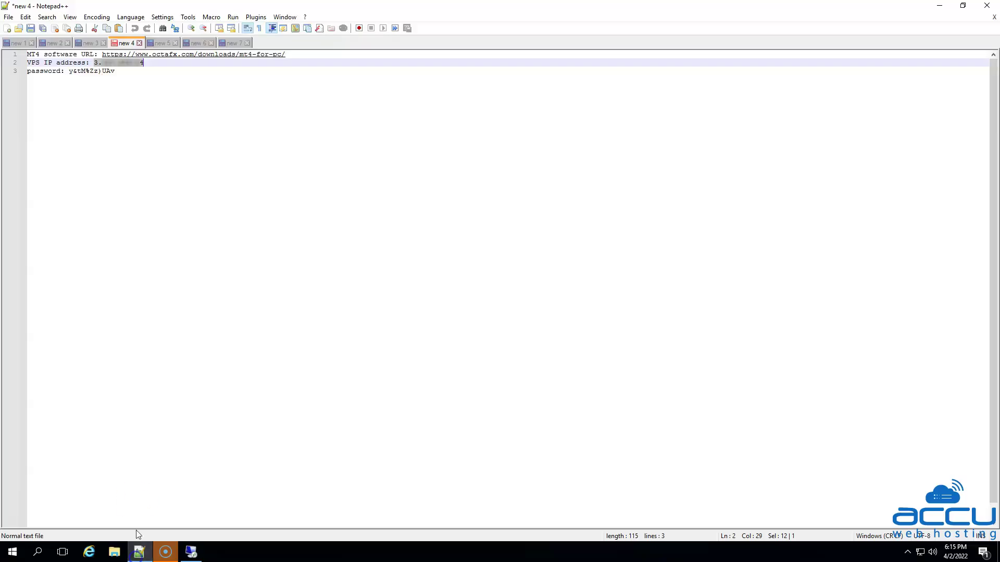
drag(69, 71, 123, 71)
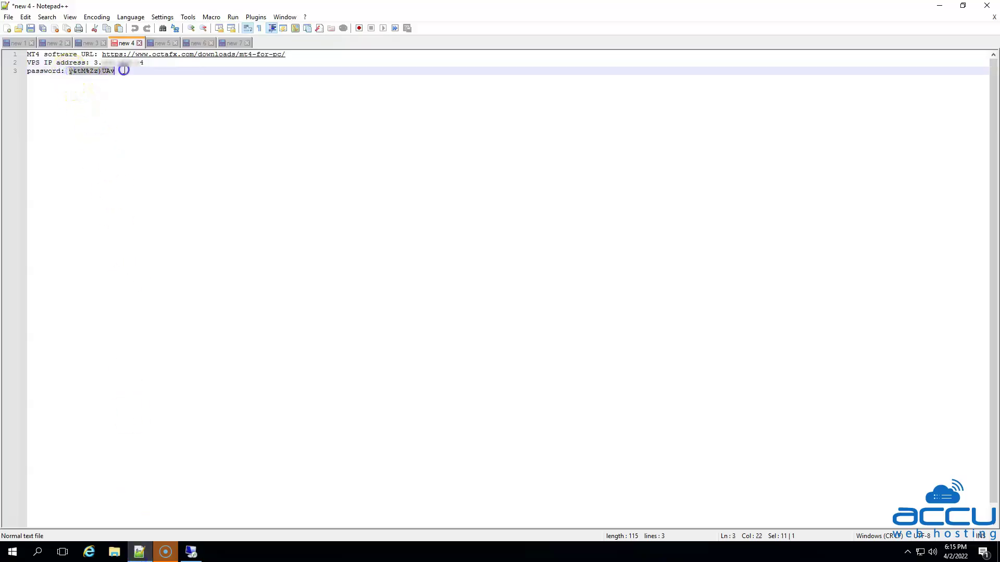
right_click(97, 77)
click(119, 89)
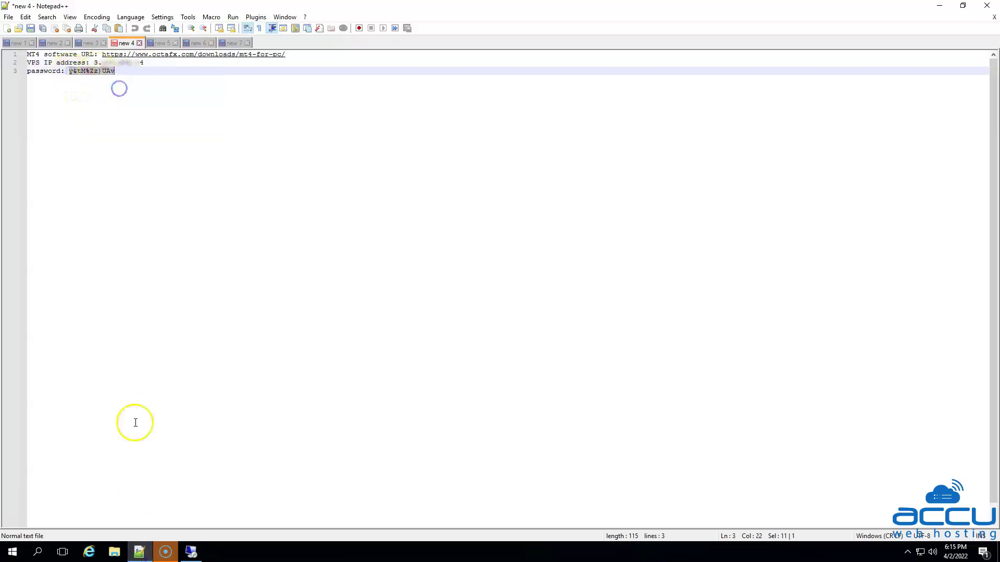
mouse_move(140, 553)
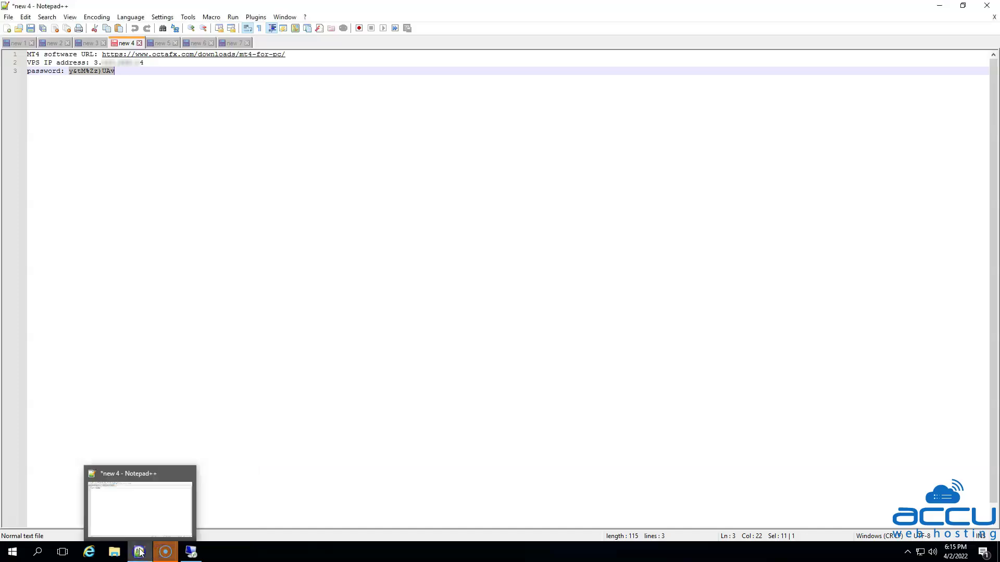
Sign in to the remote computer with the copied account password and accept its certificate, skipping that question for future connections
click(190, 552)
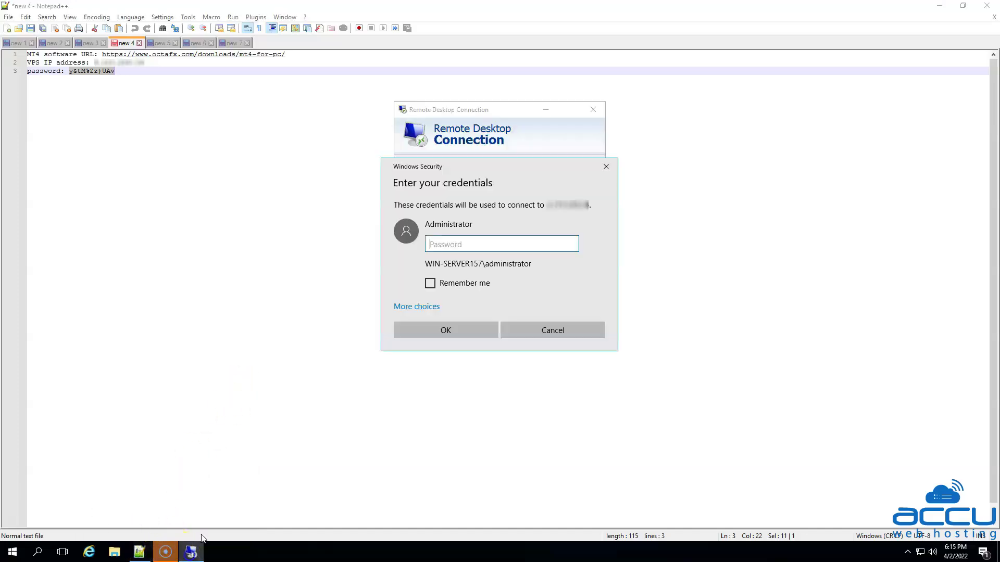
click(440, 246)
key(ctrl+v)
click(430, 284)
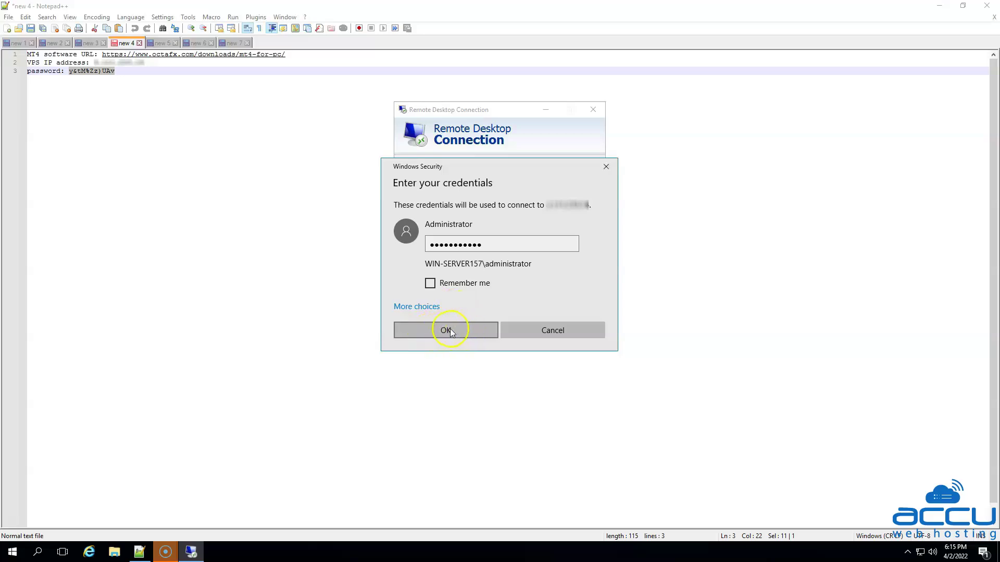
click(450, 329)
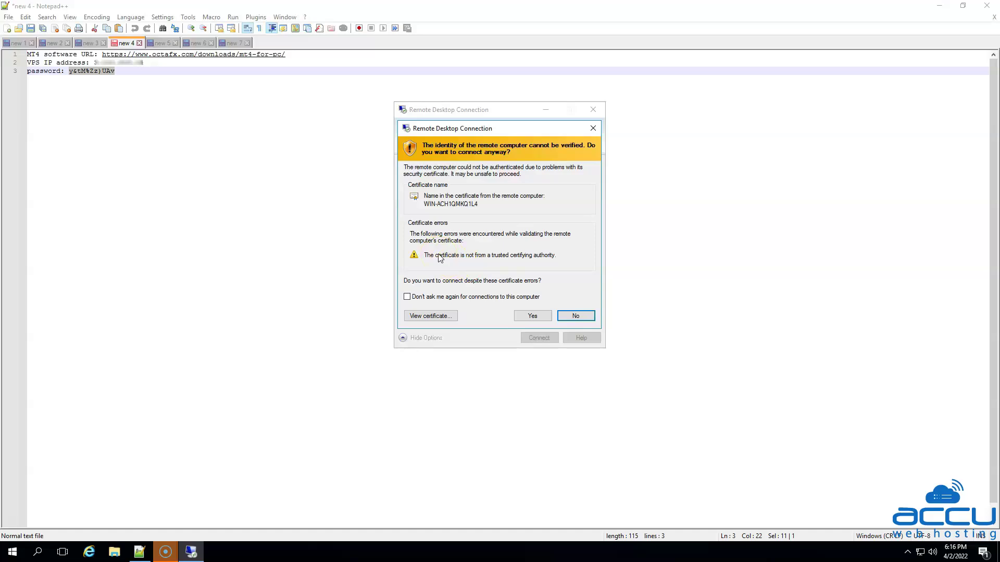
click(406, 297)
click(532, 316)
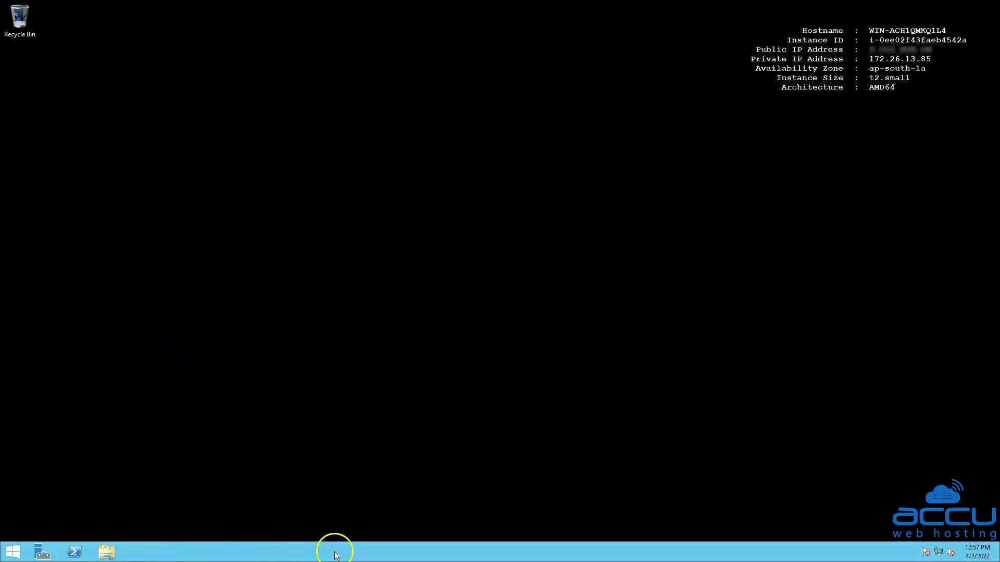
In the VPS's File Explorer, open the Program Files (x86) folder on the shared drive C on WIN-SERVER157
click(104, 555)
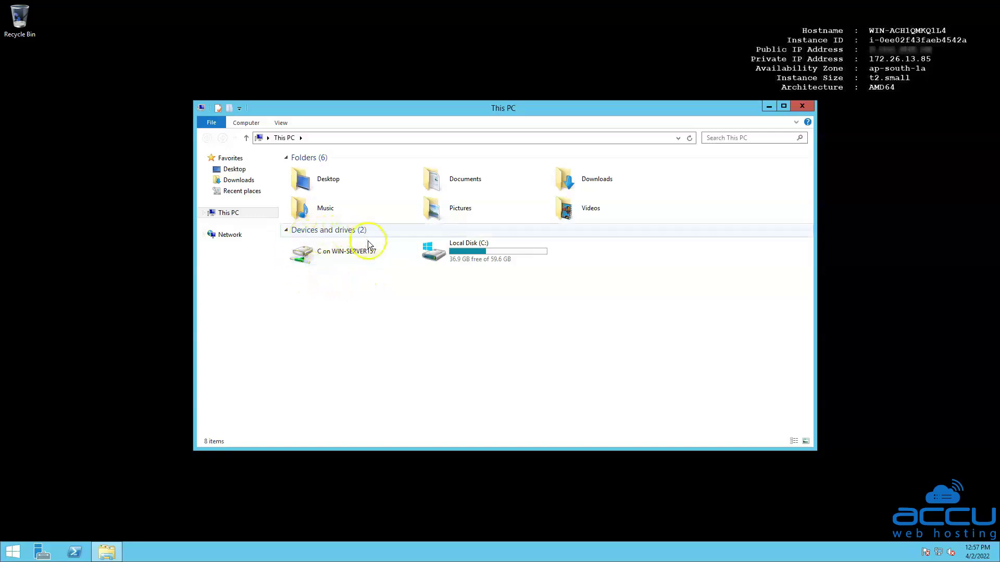
right_click(328, 255)
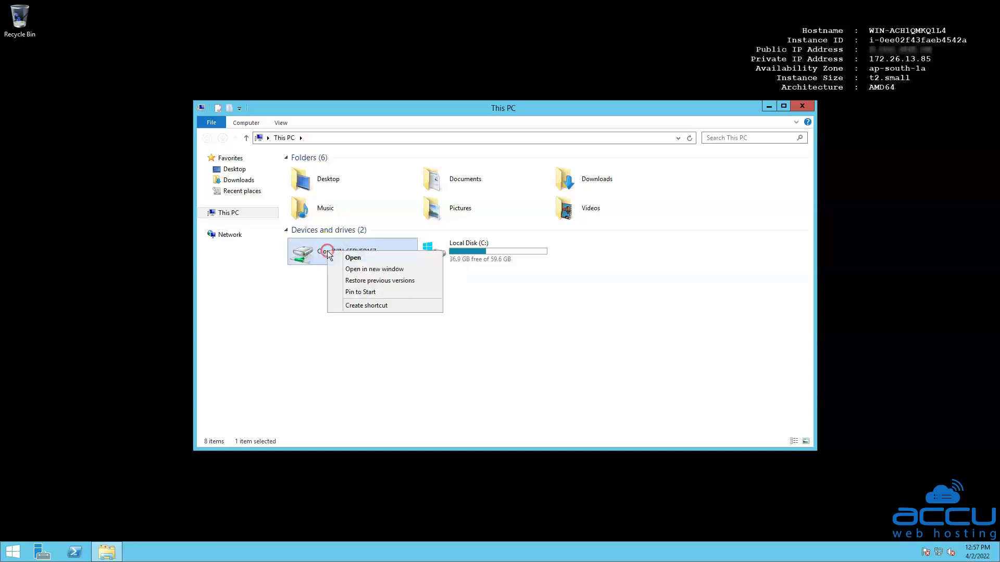
click(359, 258)
click(336, 266)
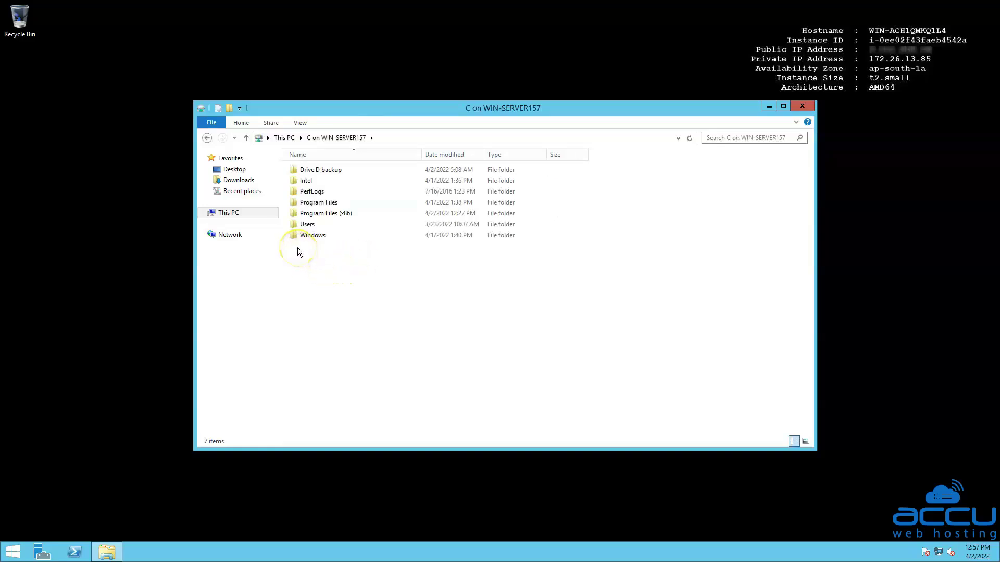
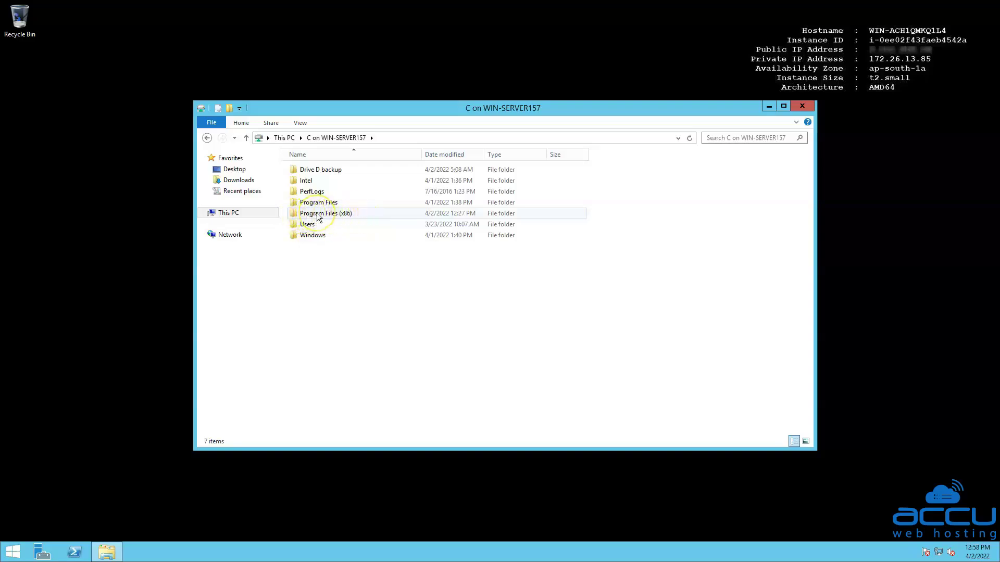
mouse_move(318, 217)
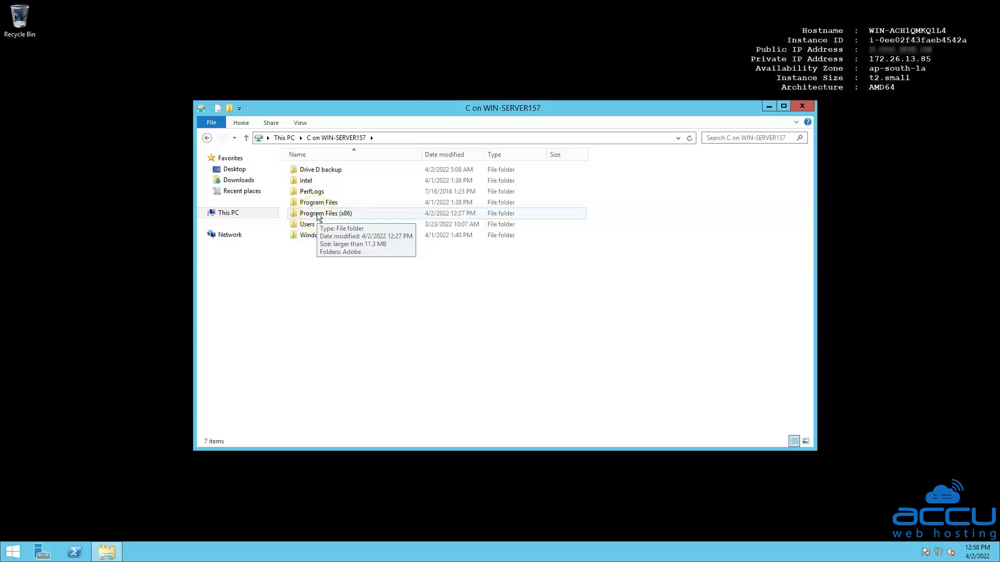
right_click(319, 217)
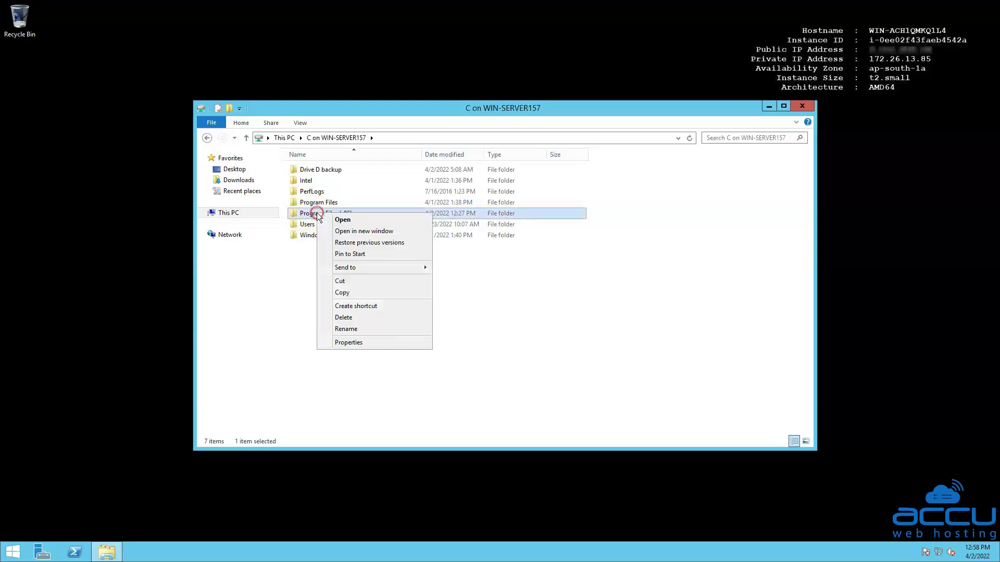
click(343, 220)
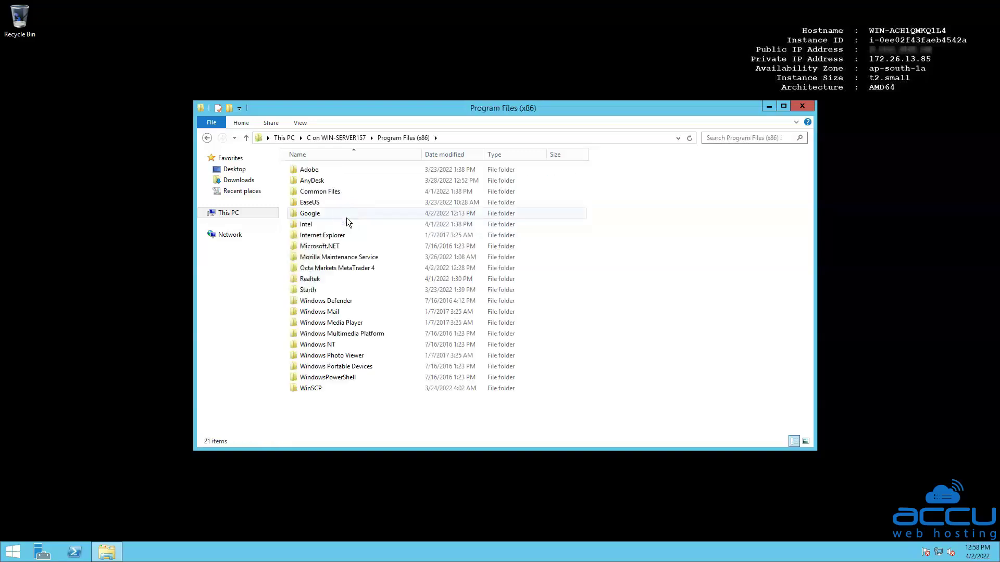
Copy the Octa Markets MetaTrader 4 folder from the shared drive's Program Files (x86)
click(327, 272)
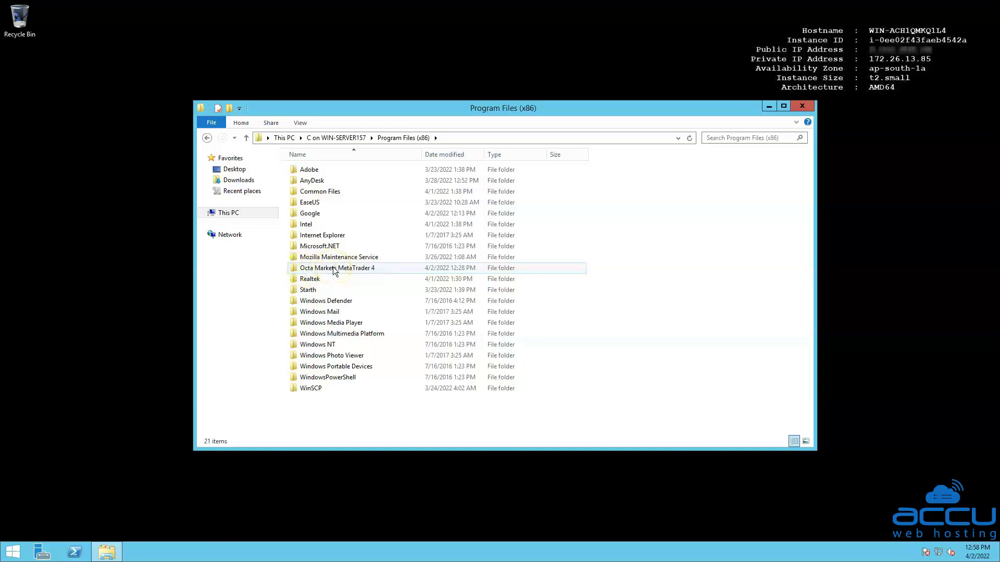
click(333, 270)
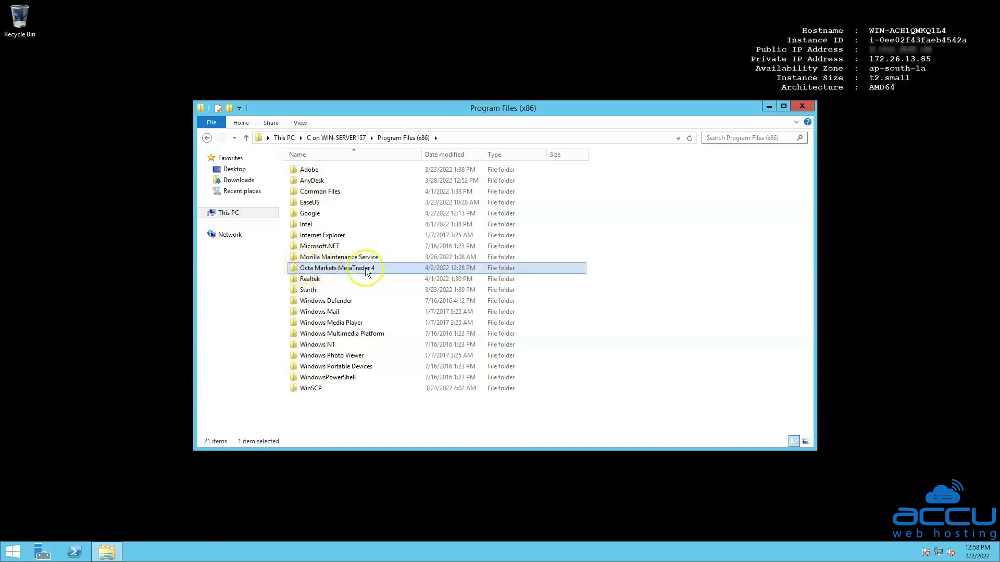
right_click(346, 268)
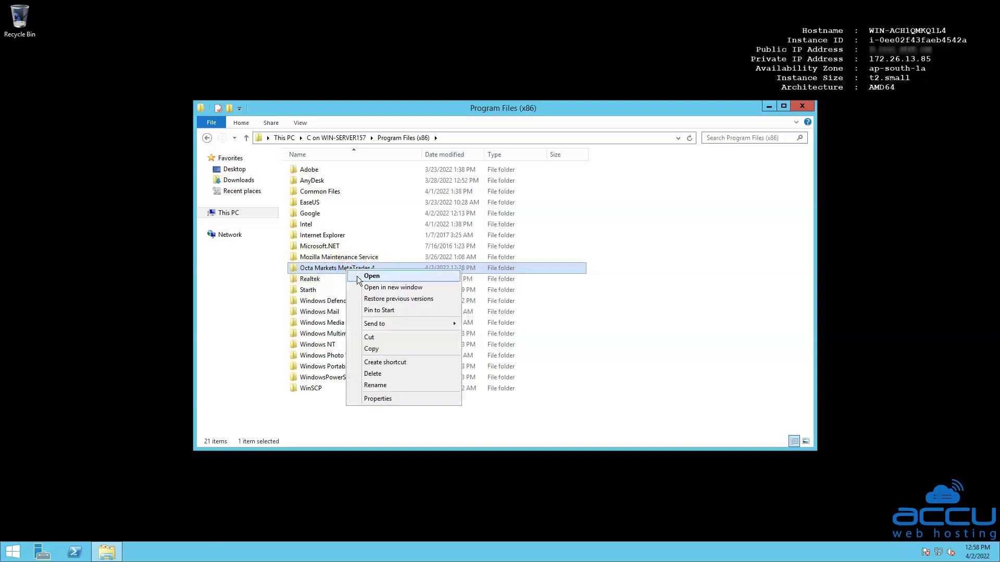
click(378, 349)
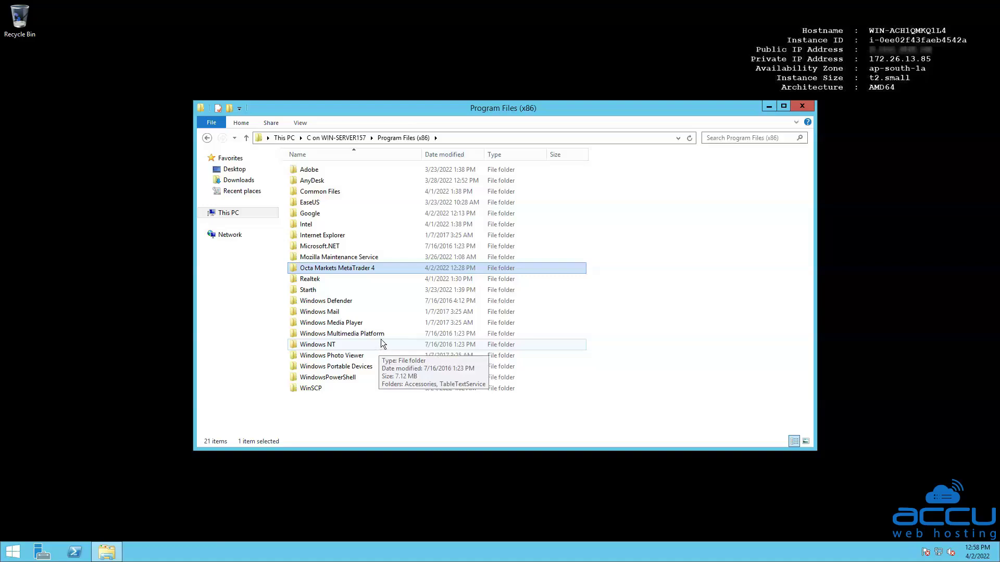
Open the Program Files (x86) folder on the VPS's own Local Disk (C:)
click(227, 214)
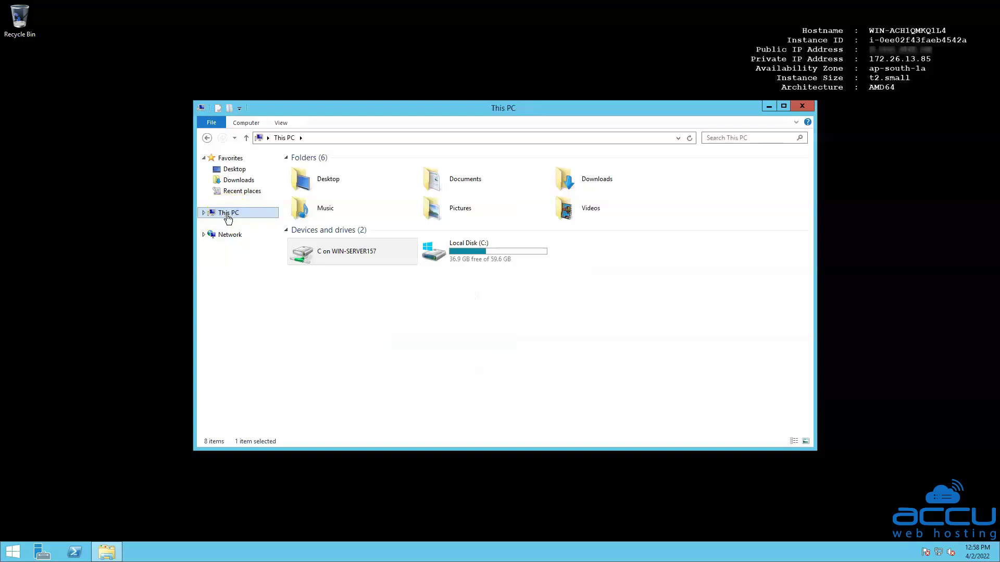
click(283, 265)
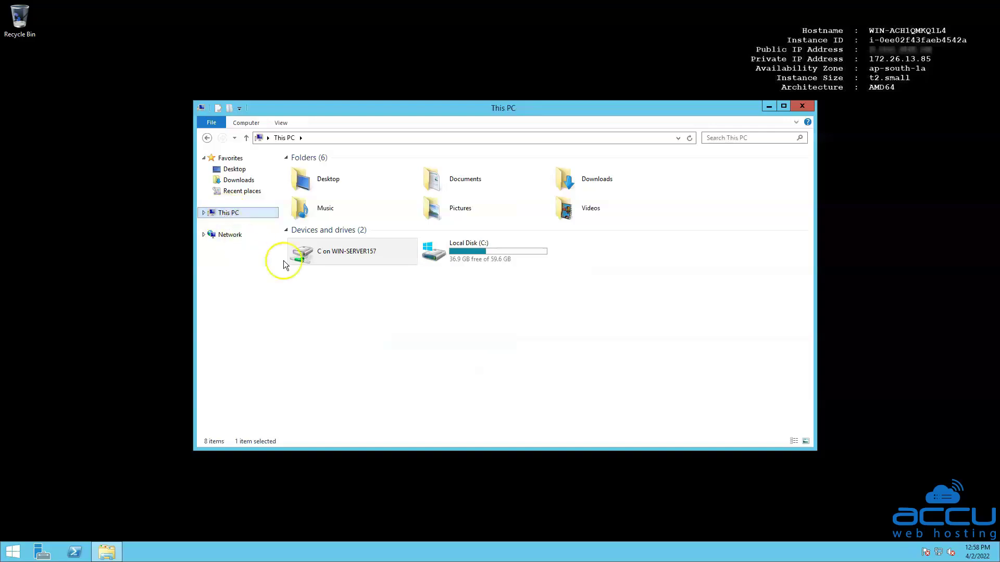
right_click(475, 255)
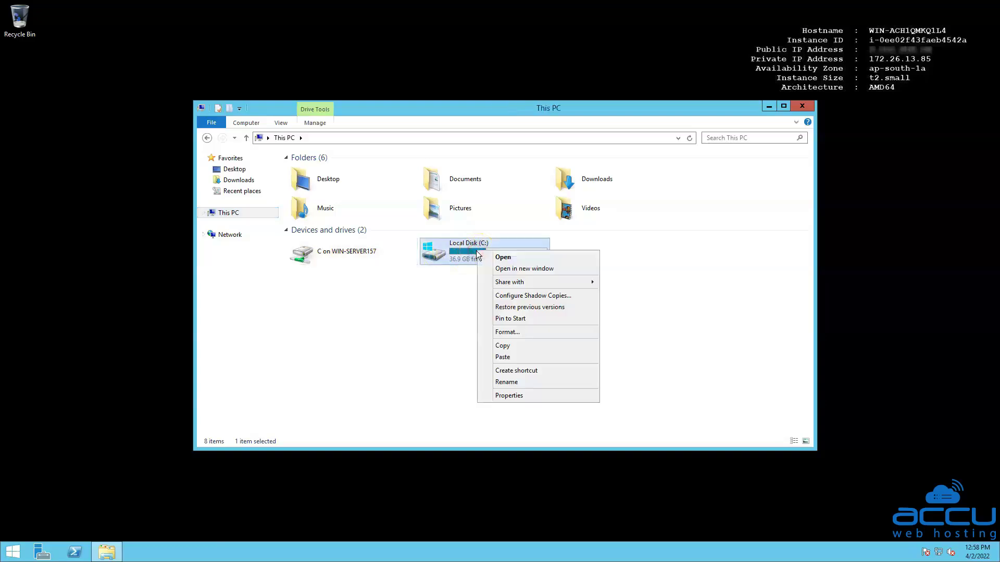
click(486, 256)
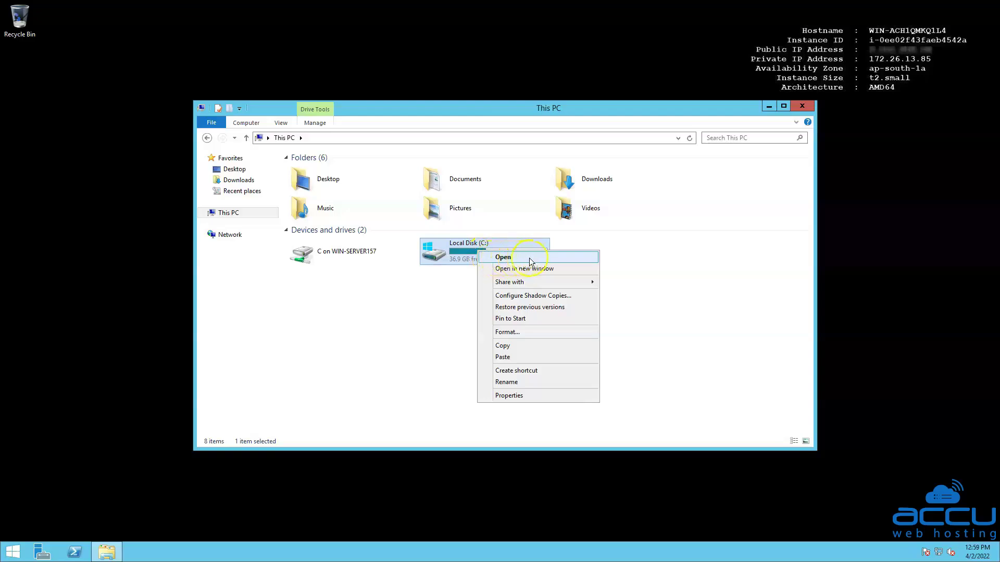
click(507, 258)
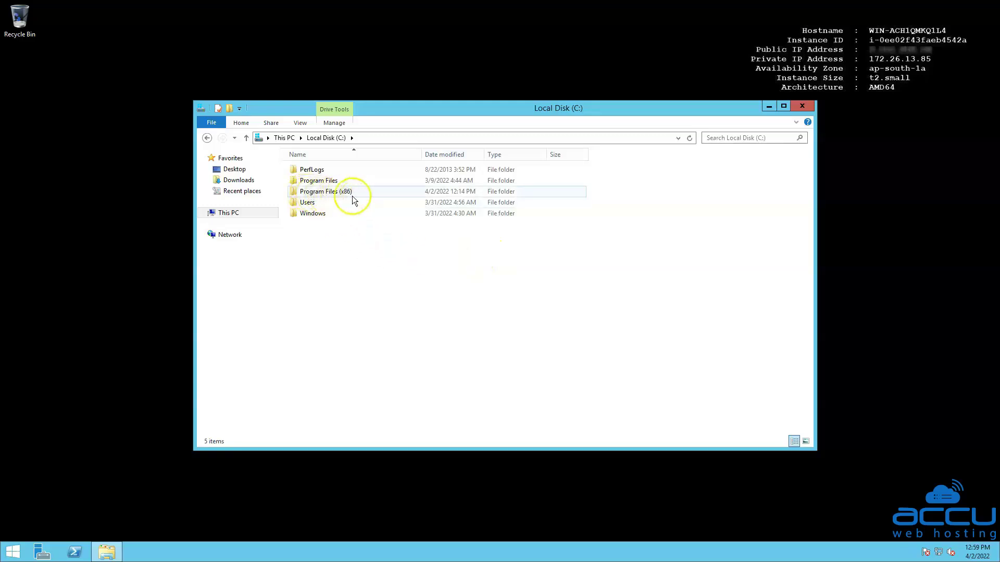
double_click(328, 194)
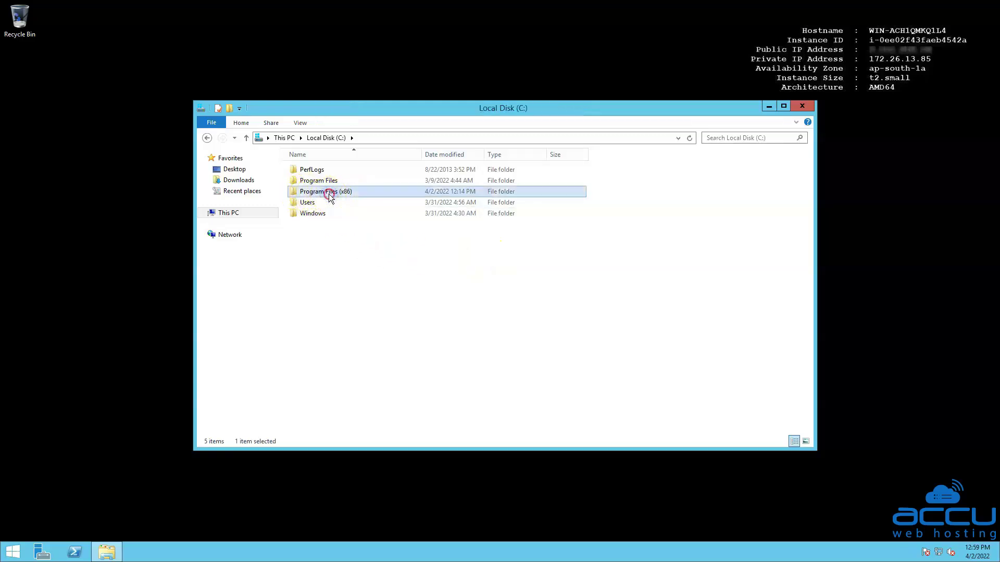
right_click(329, 195)
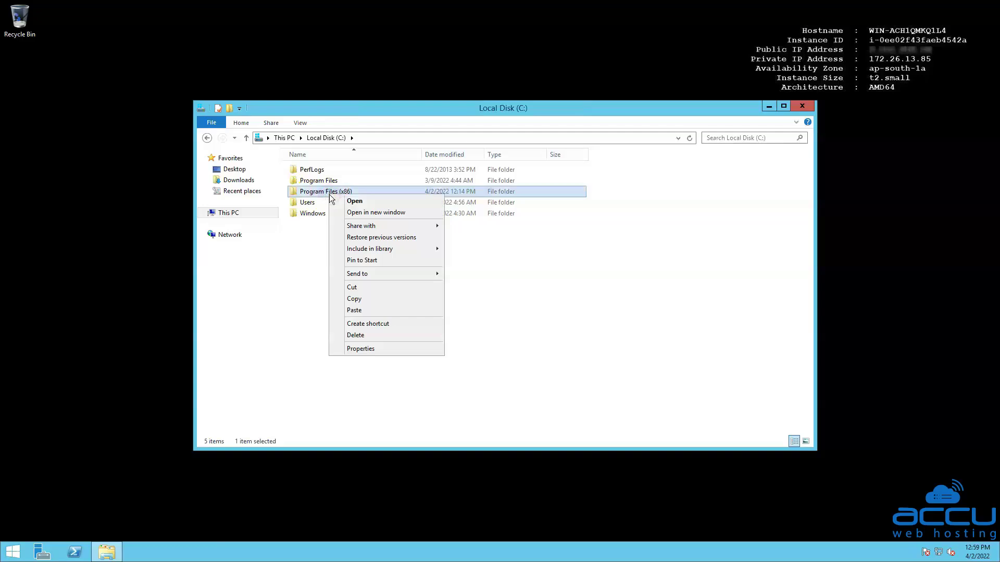
click(363, 203)
click(376, 202)
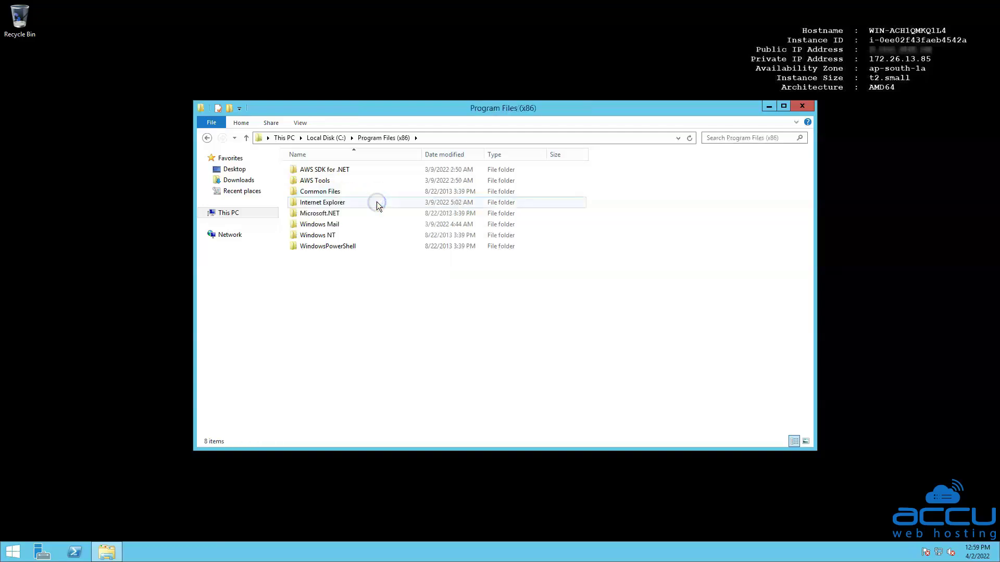
Paste the copied Octa Markets MetaTrader 4 folder into the VPS's Program Files (x86) folder
click(391, 220)
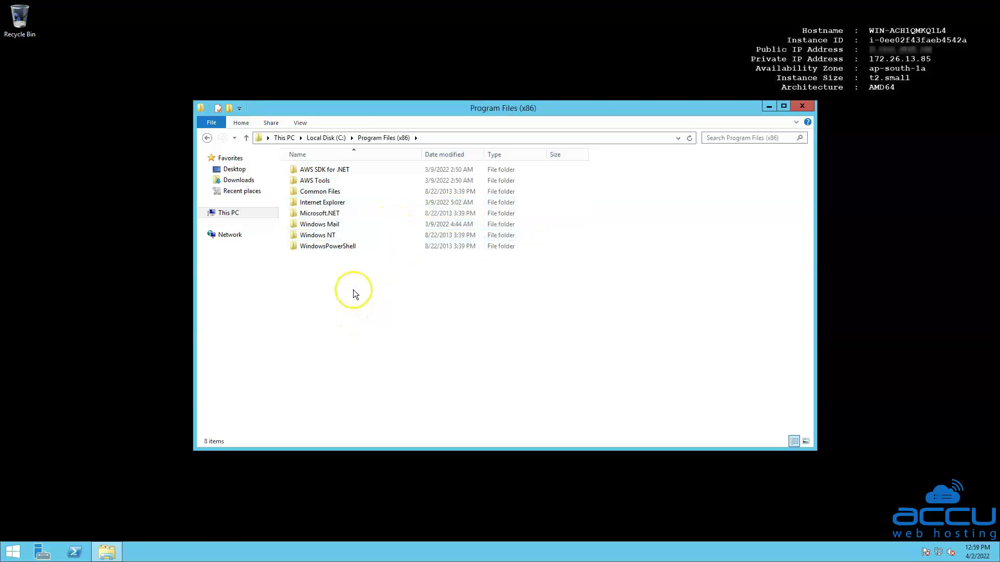
right_click(392, 310)
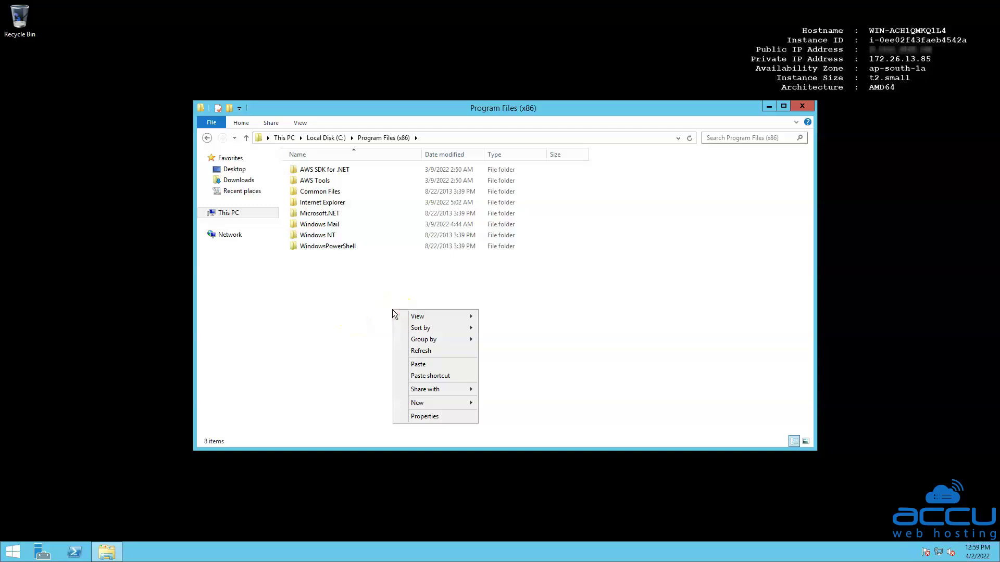
click(411, 318)
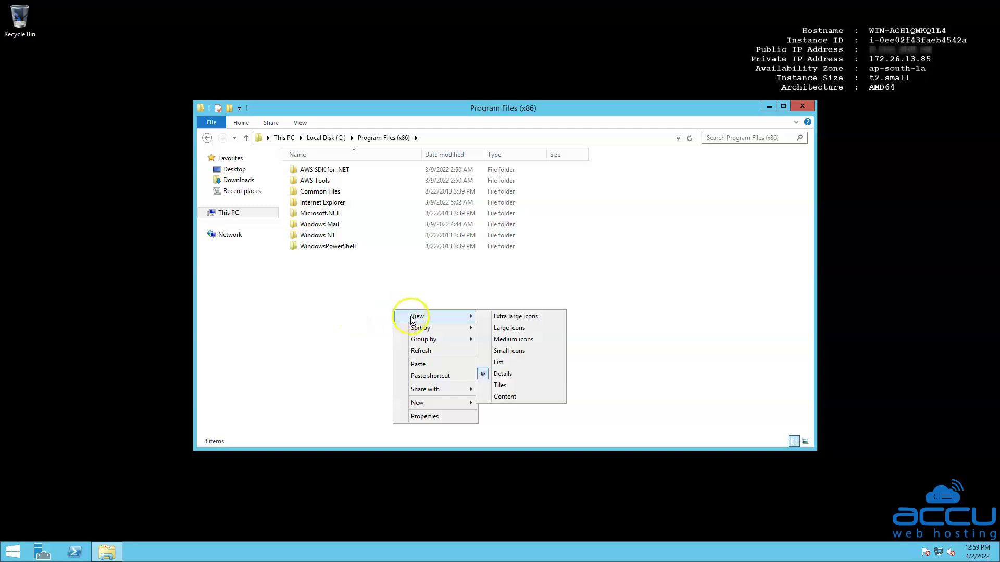
click(422, 365)
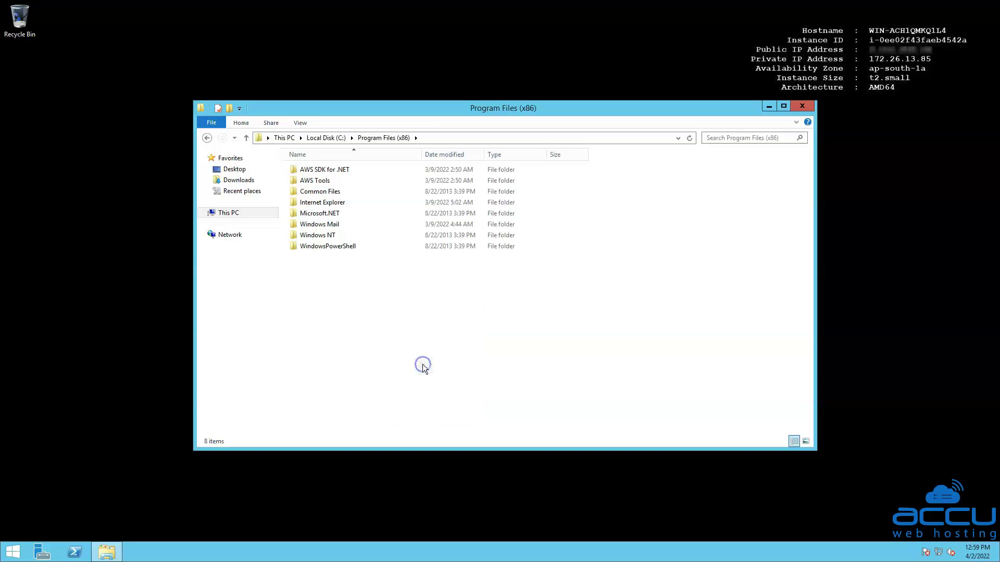
click(438, 327)
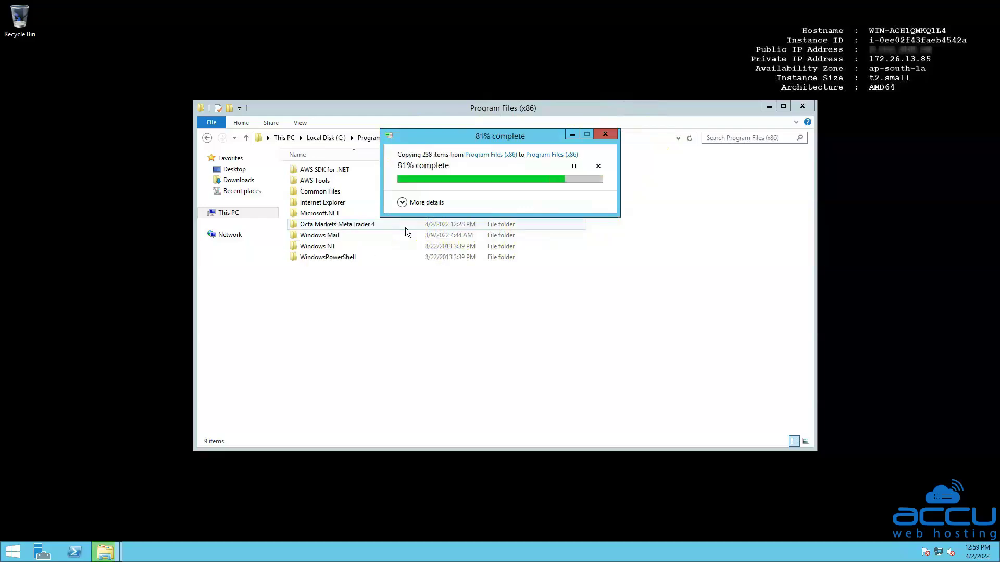
click(402, 202)
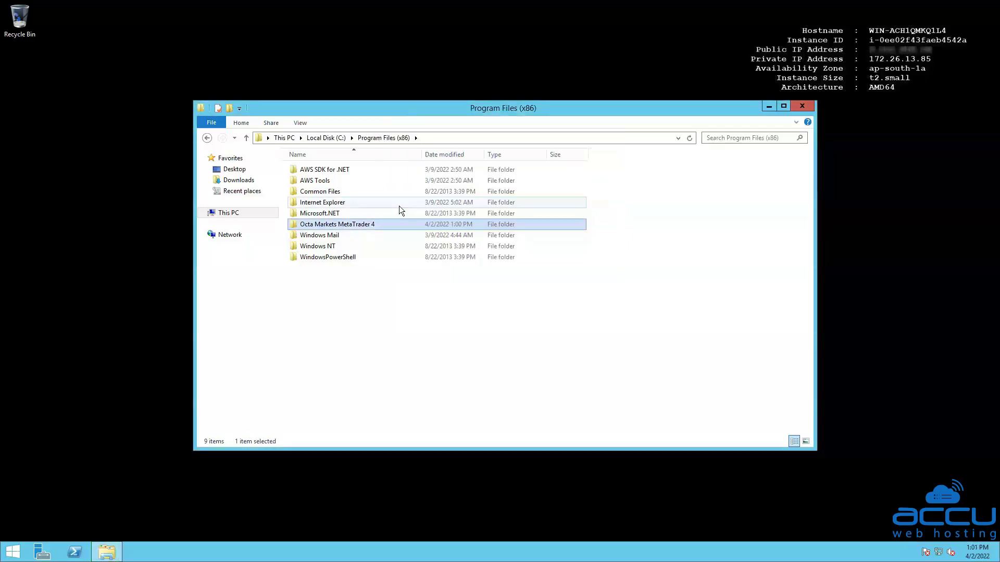
click(388, 229)
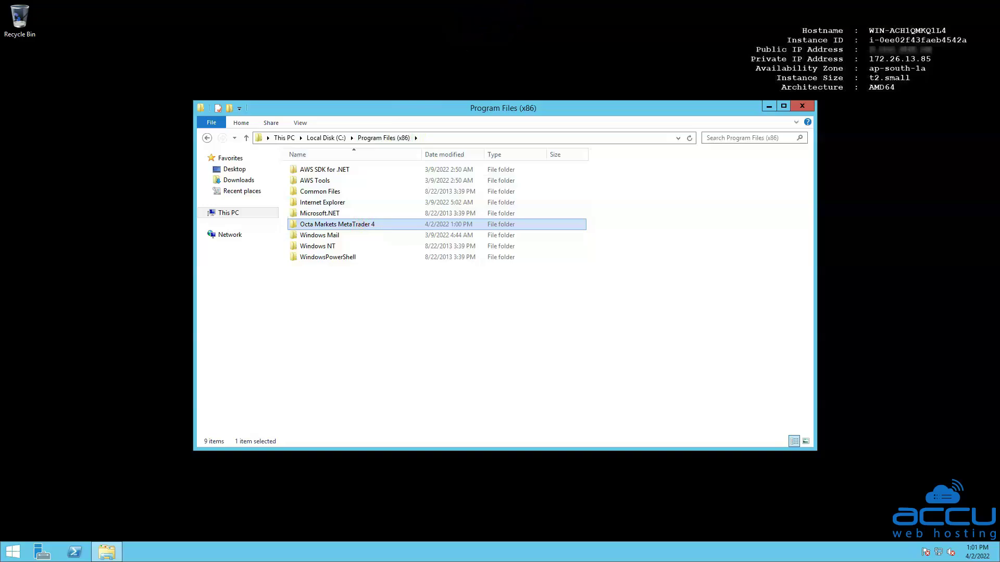
Minimize the VPS session and Notepad++, and copy the MetaEditor 4 and Octa Markets MetaTrader 4 shortcuts from the local desktop
mouse_move(521, 2)
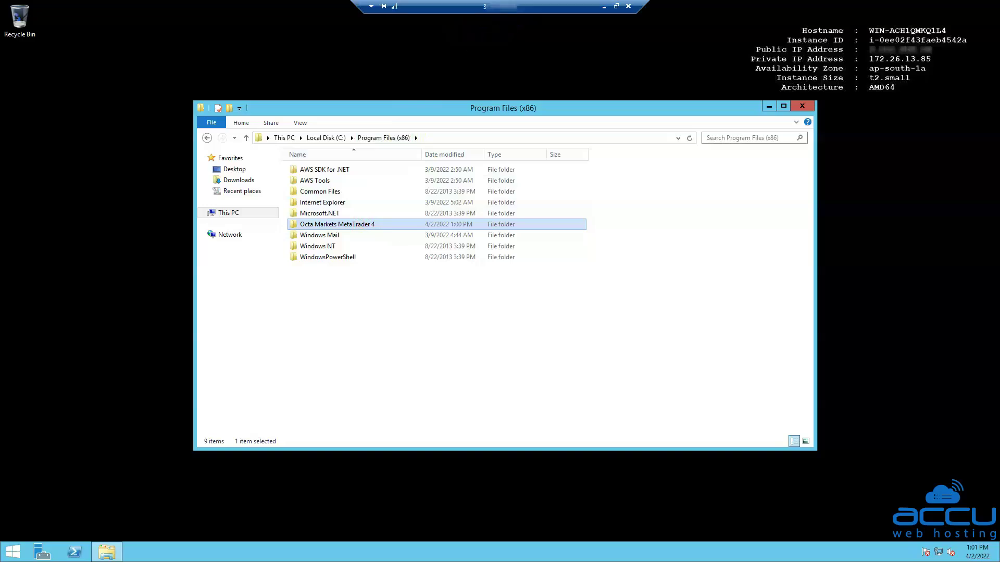
click(603, 9)
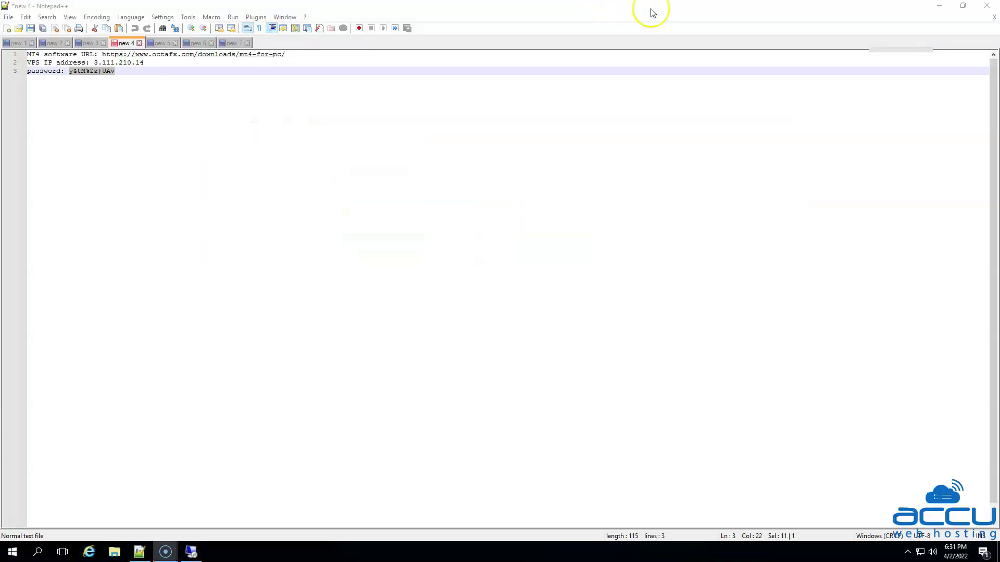
click(937, 5)
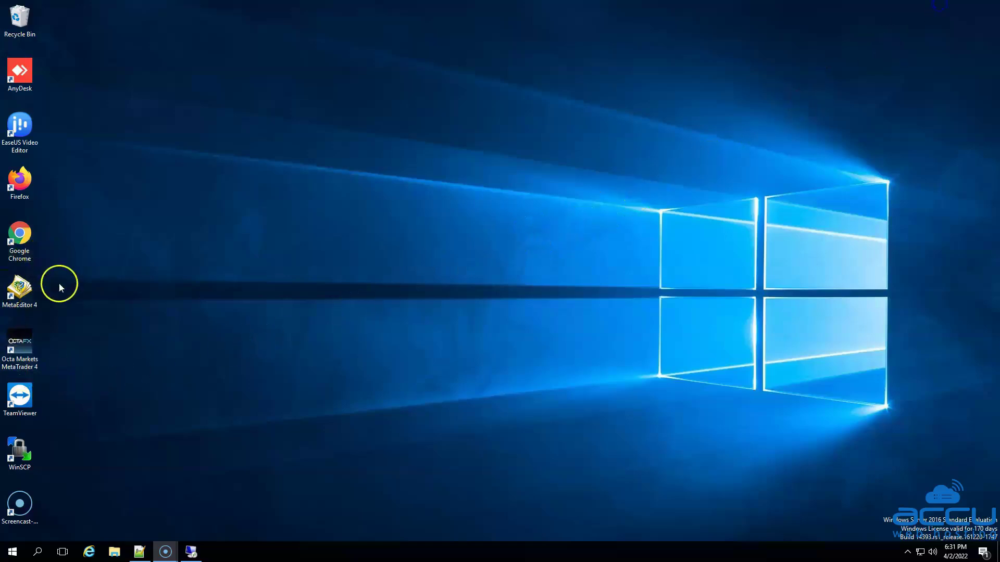
drag(56, 281, 27, 364)
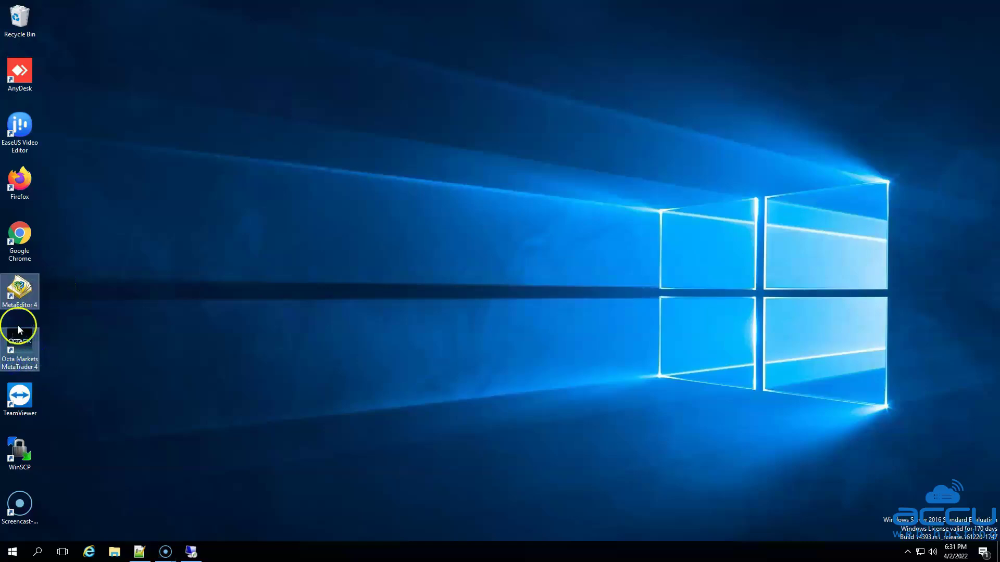
right_click(19, 297)
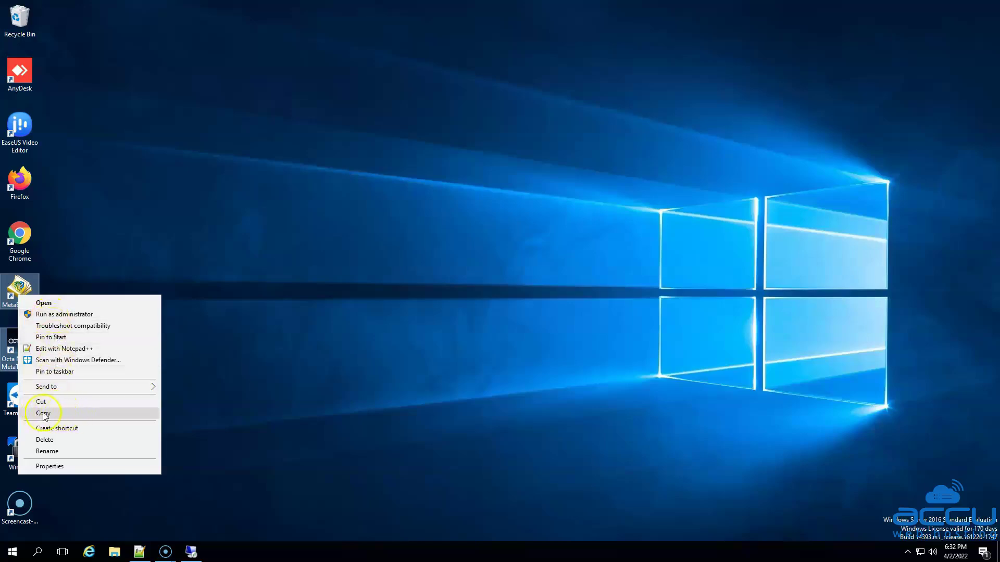
click(61, 413)
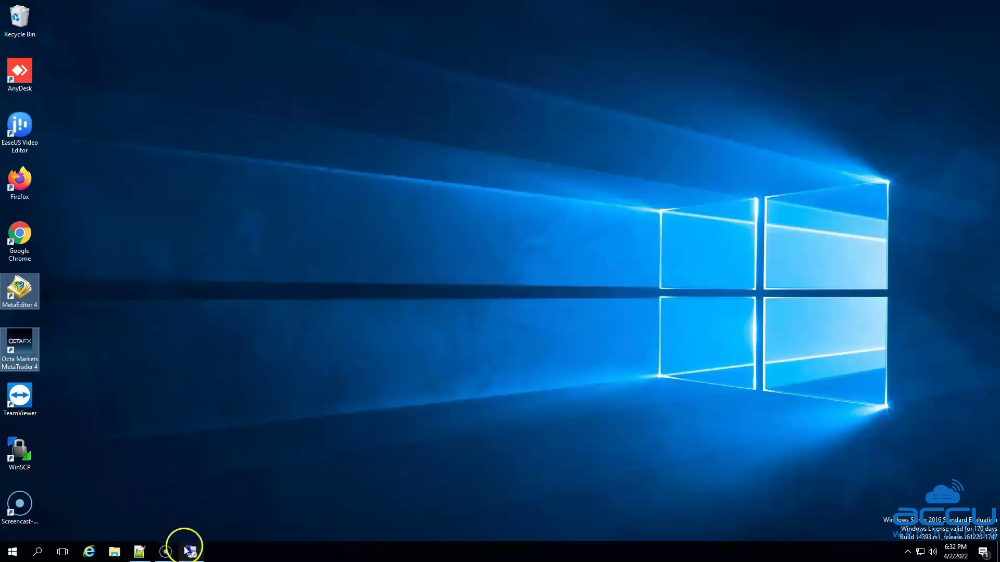
Return to the Remote Desktop session and paste the copied MetaEditor 4 and Octa Markets MetaTrader 4 shortcuts onto the VPS desktop
mouse_move(191, 551)
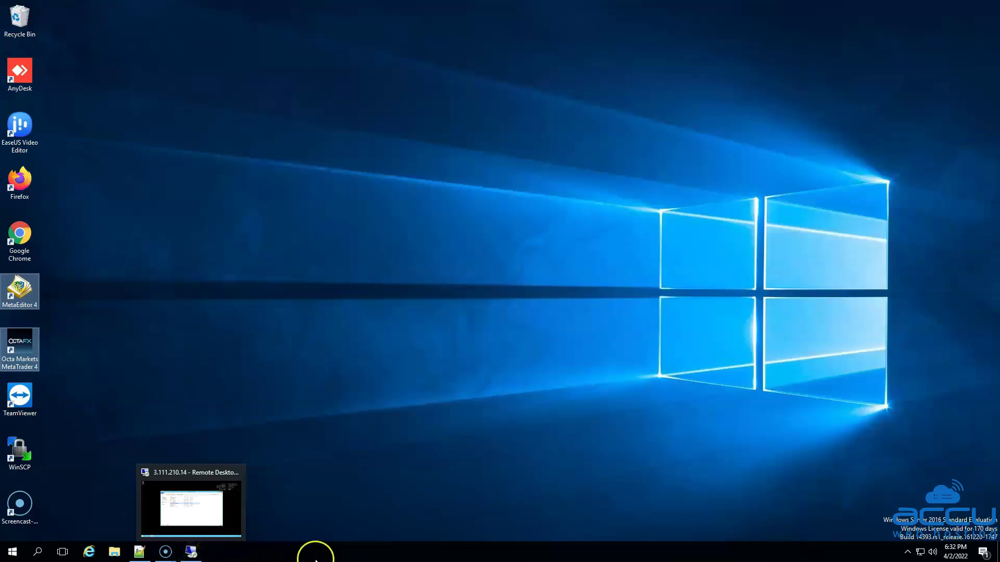
click(192, 554)
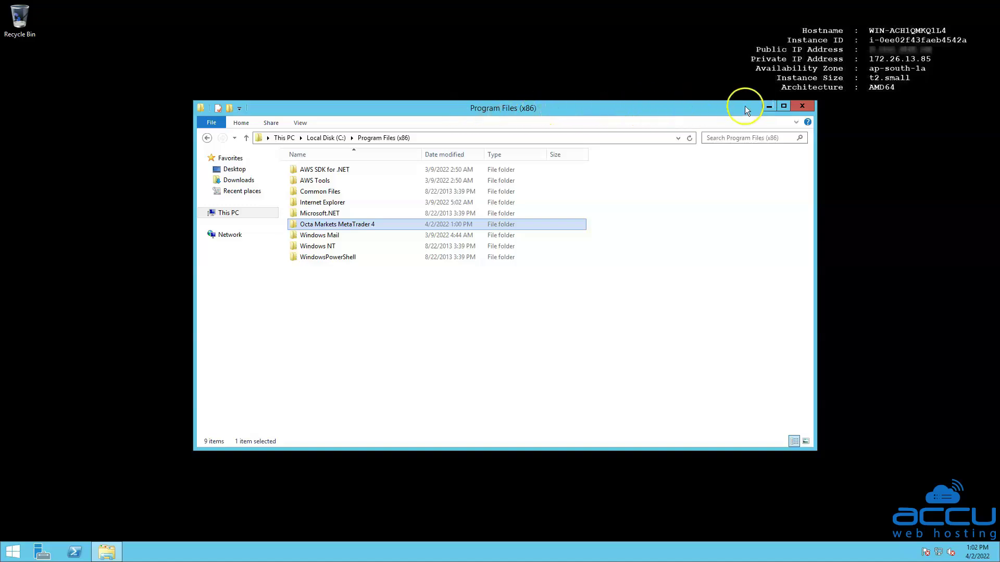
click(769, 107)
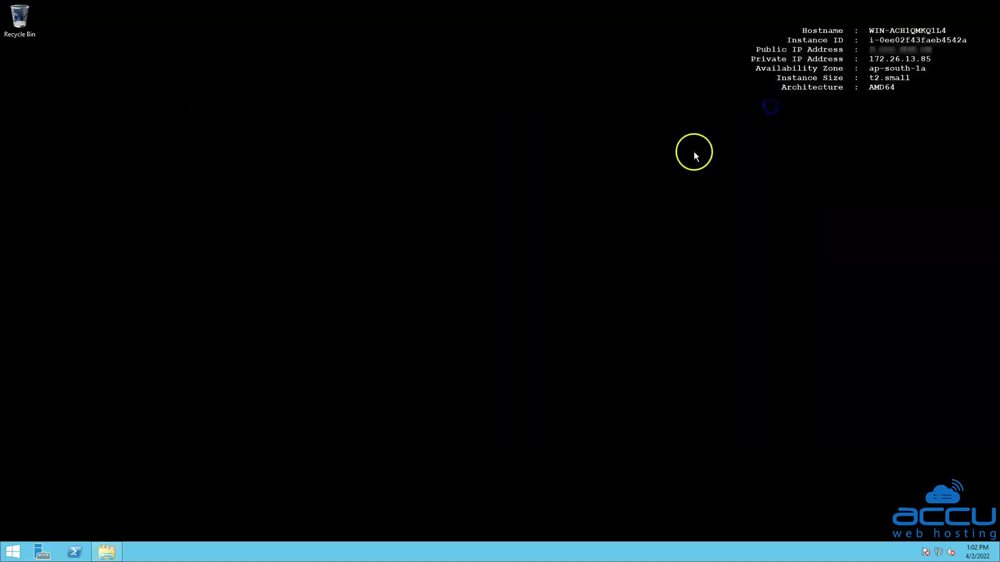
right_click(184, 219)
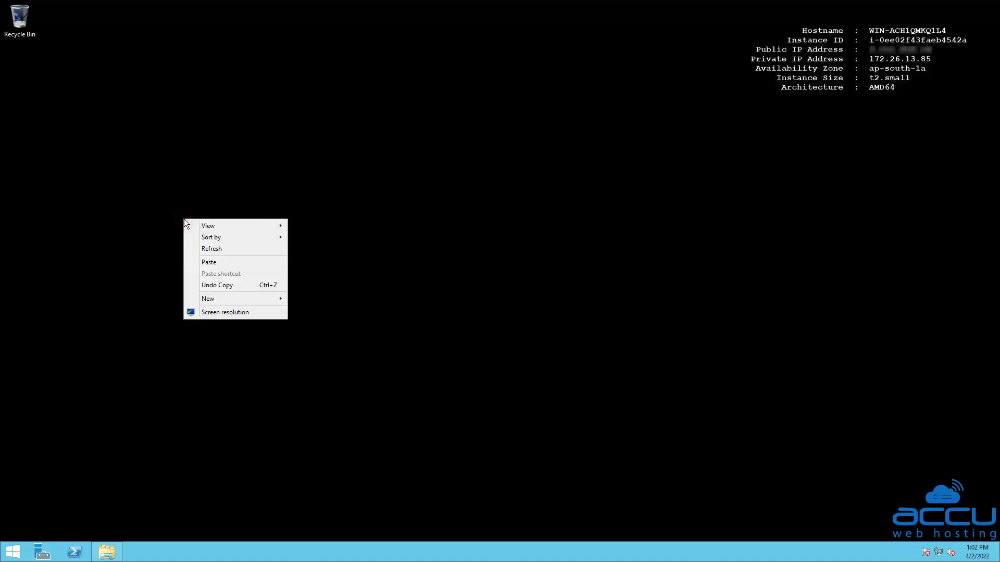
click(216, 263)
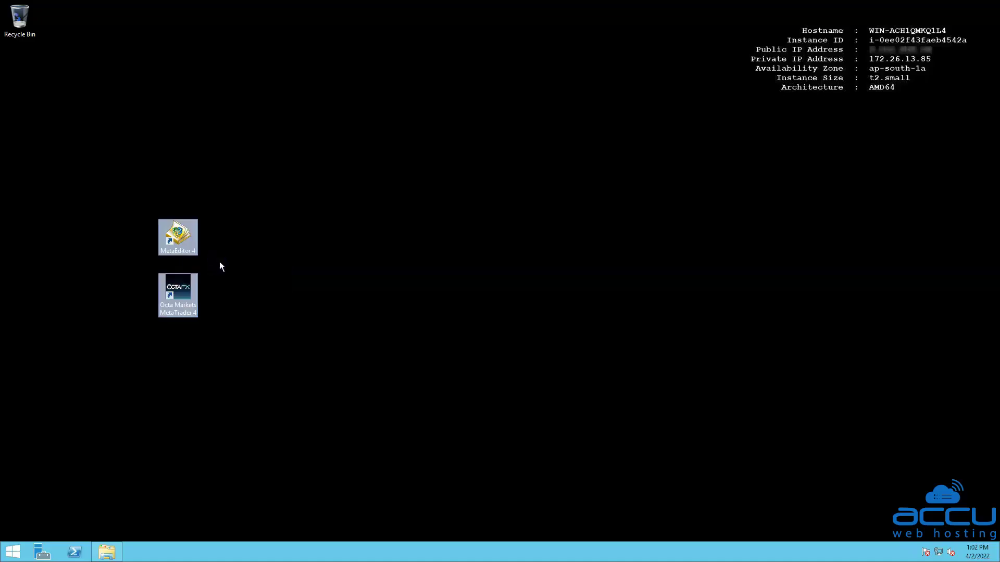
click(227, 262)
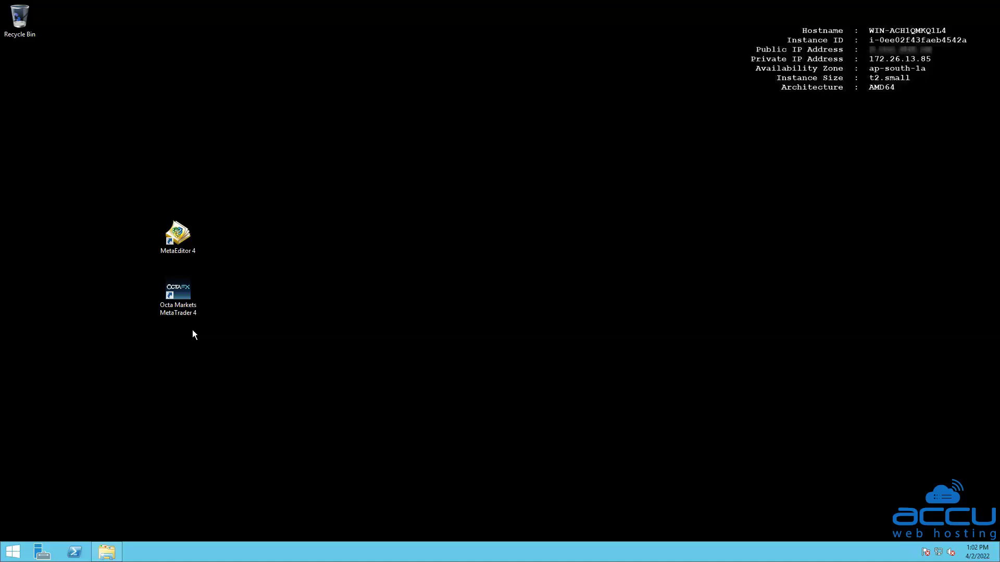
Launch Octa Markets MetaTrader 4 from its shortcut on the VPS desktop
click(177, 294)
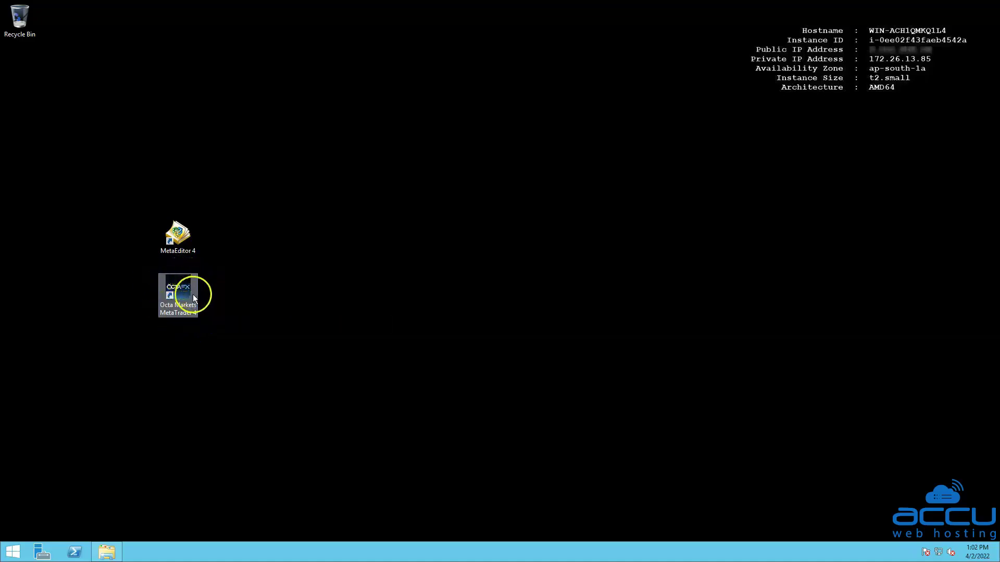
right_click(179, 292)
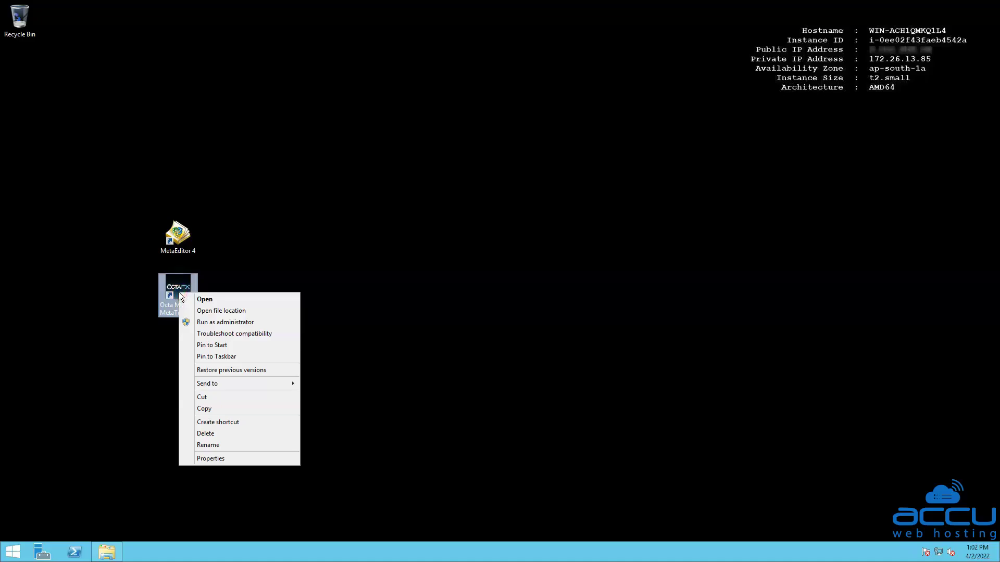
click(215, 299)
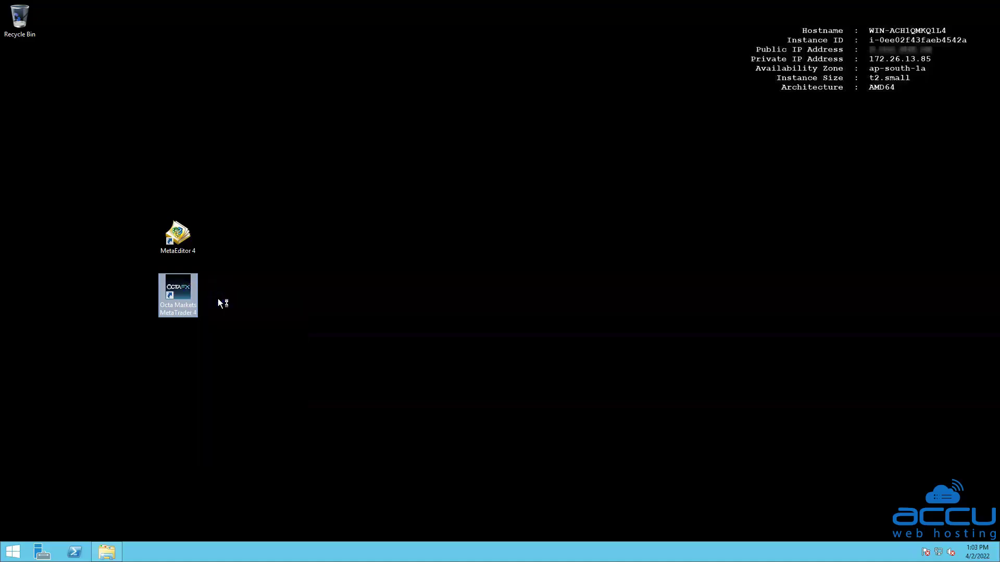